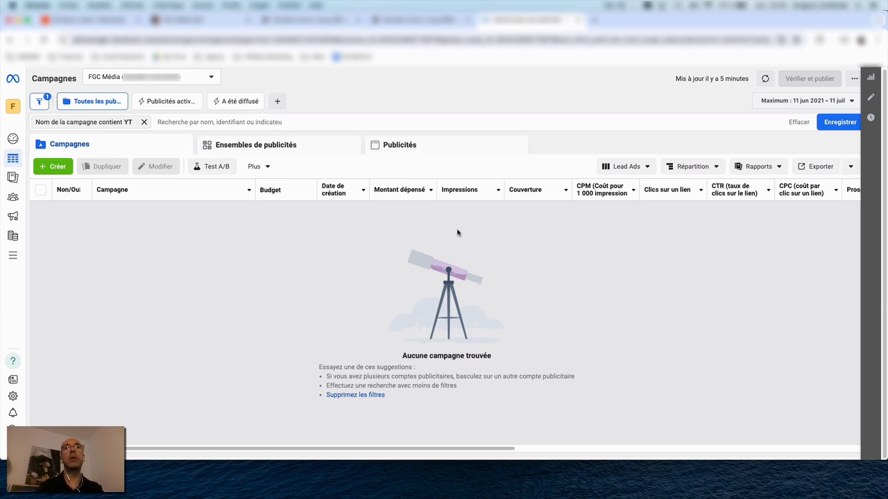
# Review the example AI chatbot conversation, and create a manual campaign with the Interactions objective in Ads Manager.
pyautogui.click(427, 23)
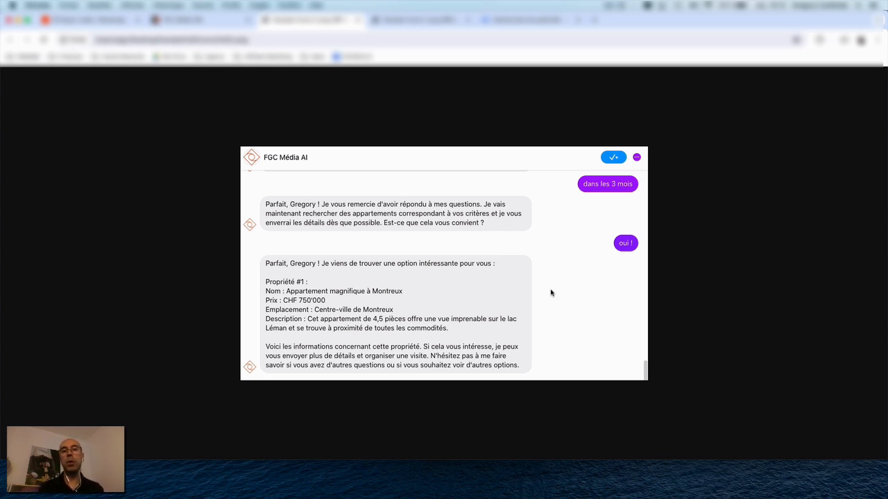
pyautogui.click(520, 22)
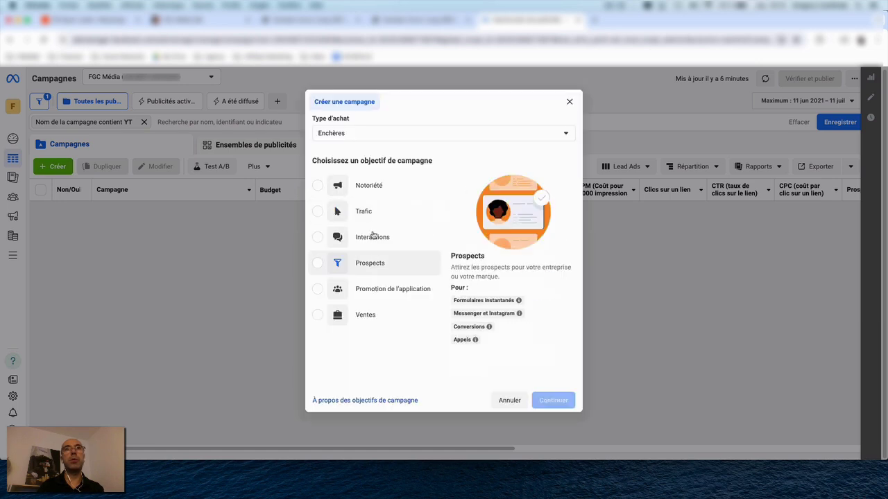
pyautogui.click(373, 237)
pyautogui.click(564, 403)
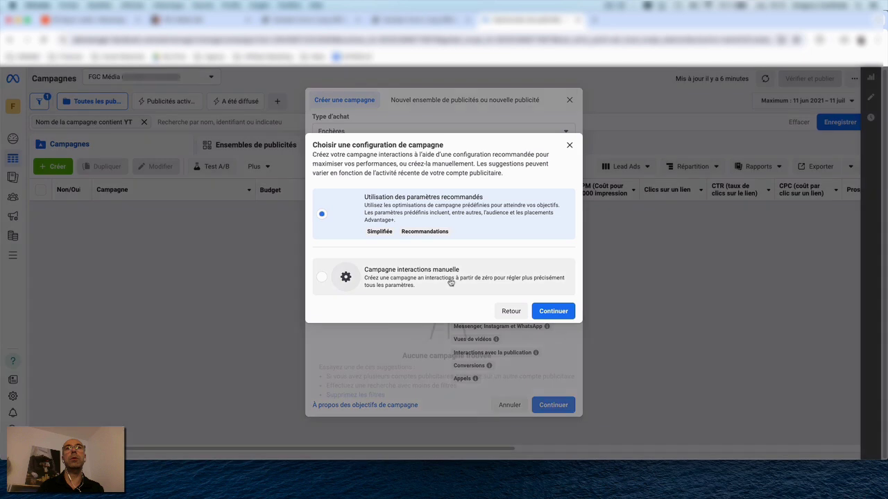
pyautogui.click(385, 286)
pyautogui.click(550, 312)
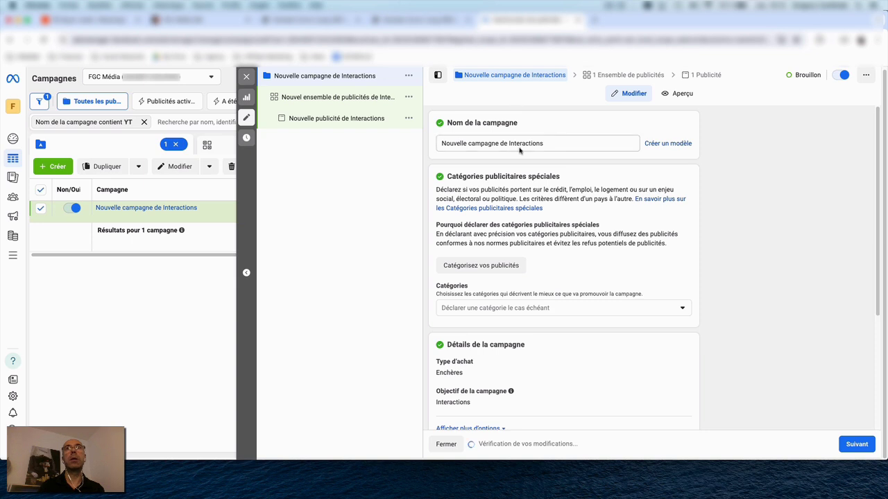
# Name the campaign "YT - Demo Messenger to AI Bot - Immo".
pyautogui.tripleClick(517, 145)
pyautogui.write('YT - Demo Messenger to AI Bot - Immo')
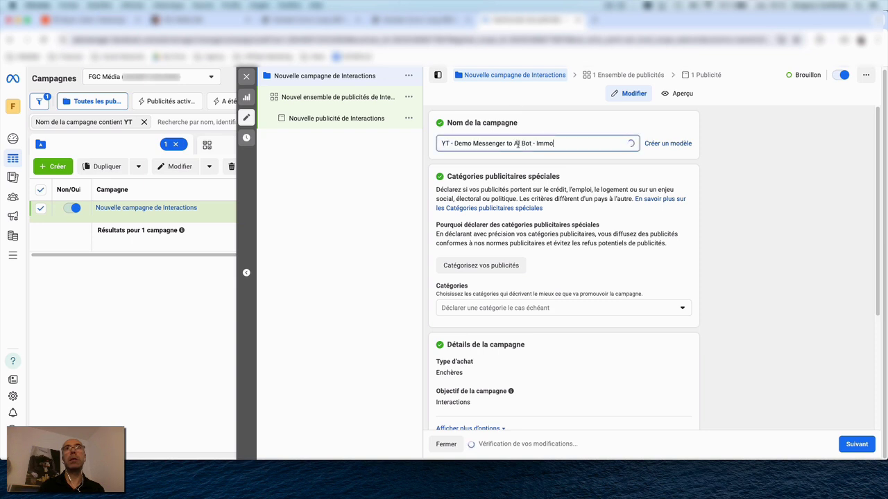
pyautogui.click(600, 175)
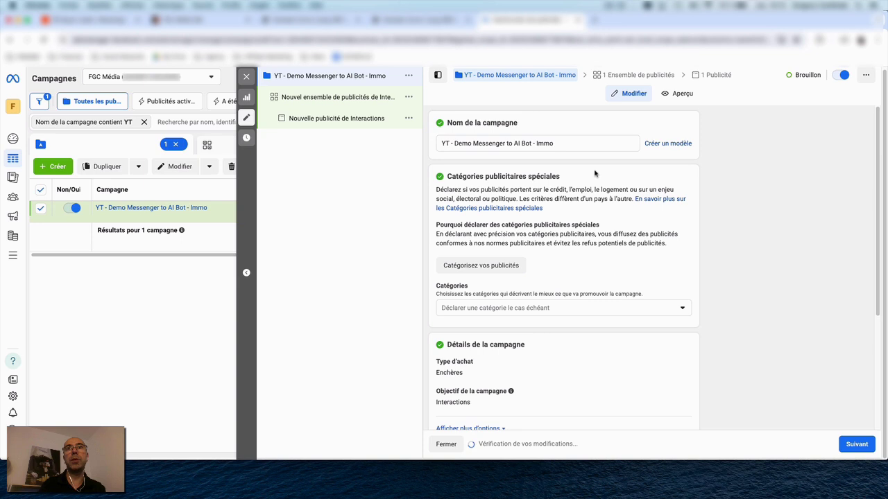
# Check the special ad categories without declaring any, and continue to the ad set settings.
pyautogui.scroll(-3, 559, 216)
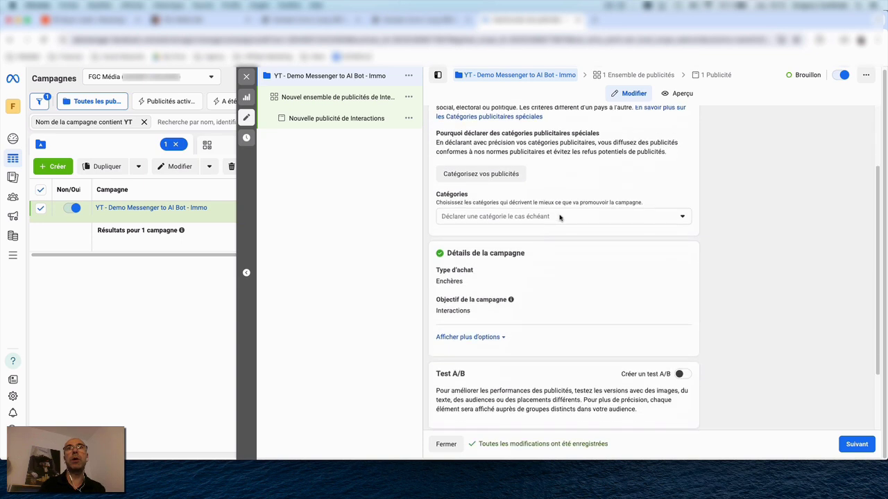
pyautogui.click(500, 223)
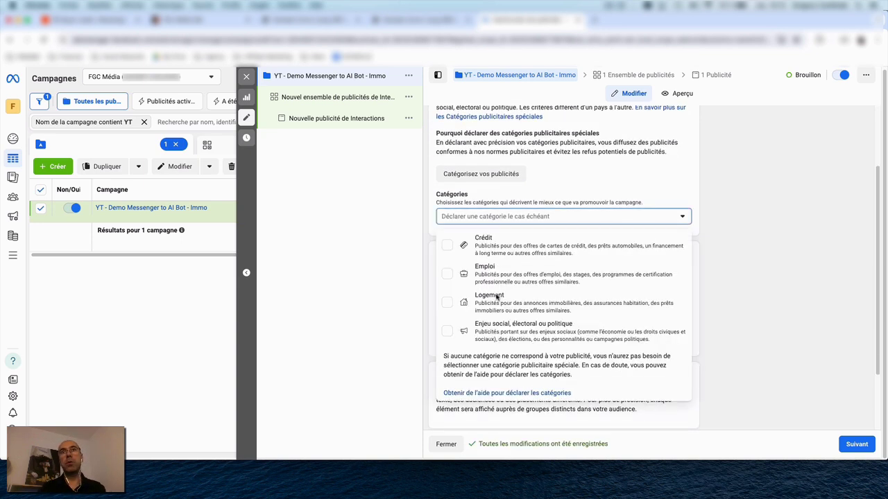
pyautogui.click(357, 261)
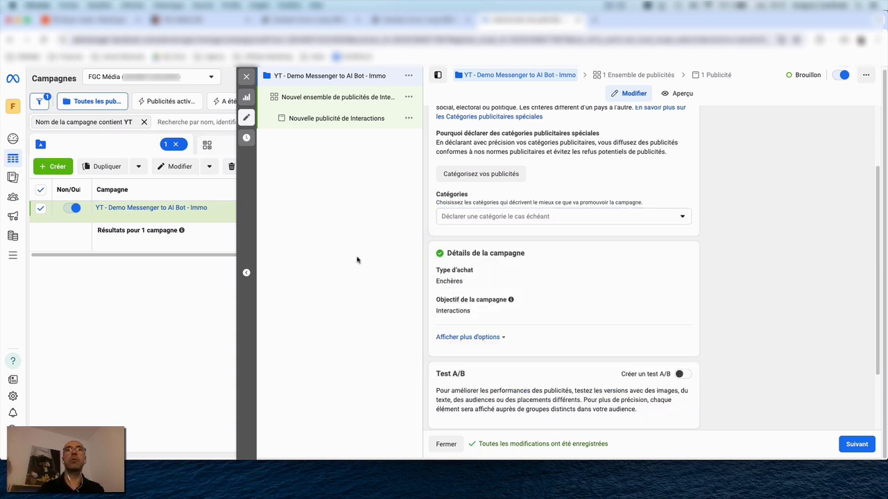
pyautogui.scroll(-3, 553, 261)
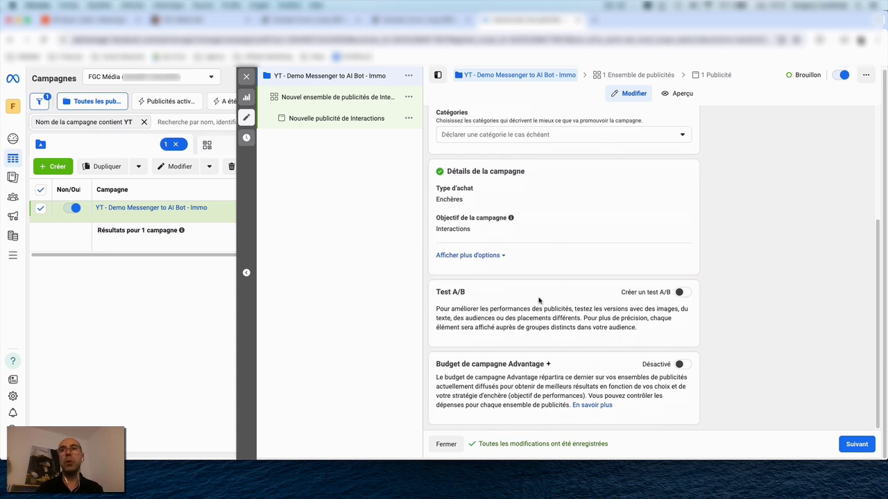
pyautogui.click(856, 444)
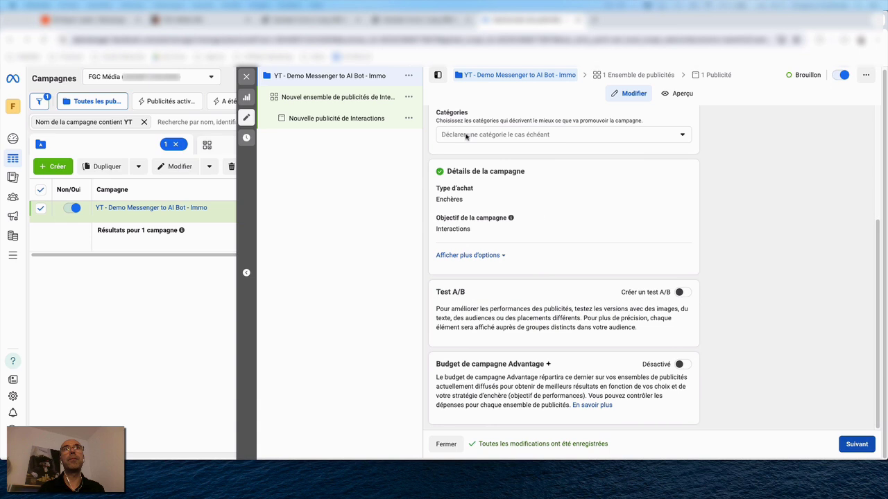
pyautogui.click(855, 448)
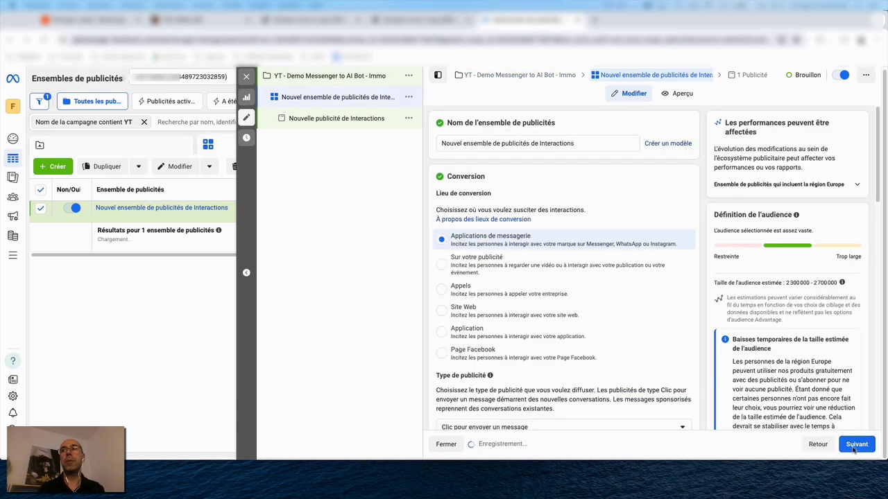
# Name the ad set "M/F-18-AP-CH".
pyautogui.tripleClick(503, 143)
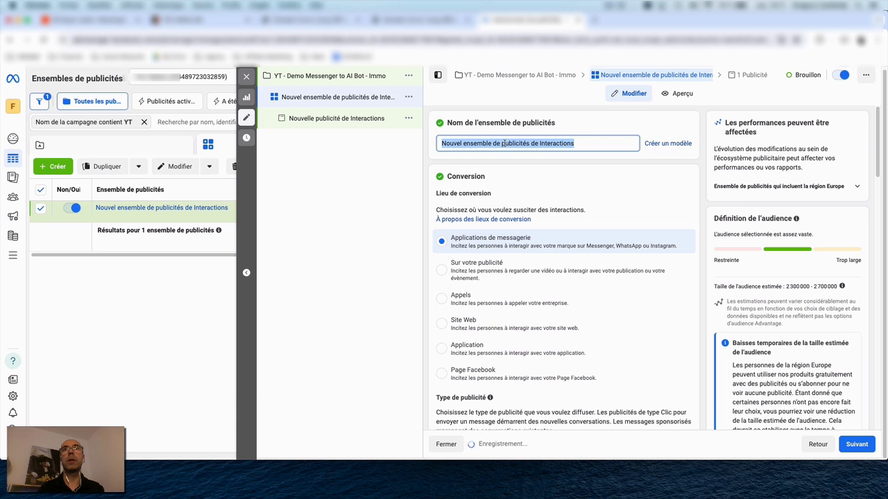
pyautogui.write('M/F-18-AP-CH')
pyautogui.click(504, 161)
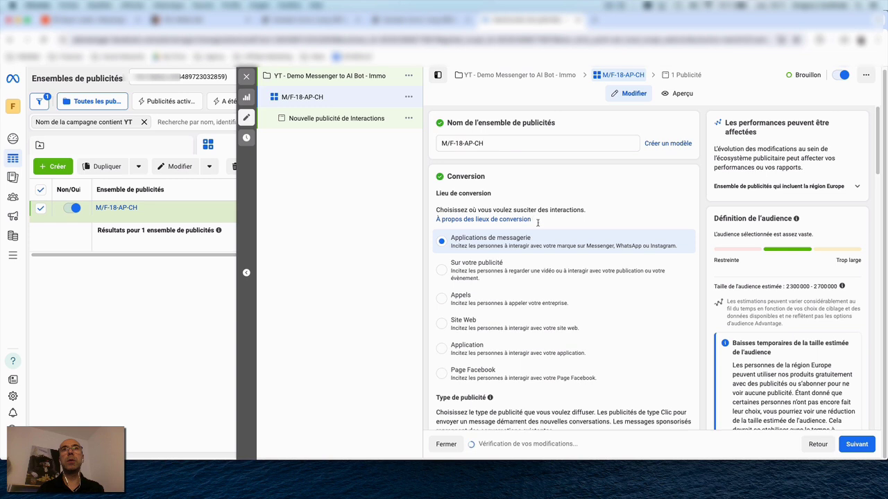
# Schedule the ad set to start on 12 July 2024 at 00:00.
pyautogui.scroll(-5, 573, 244)
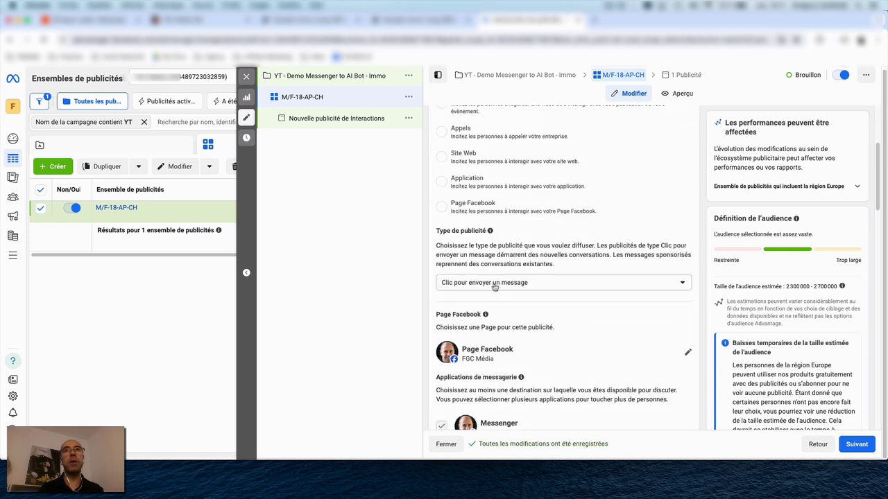
pyautogui.scroll(-3, 495, 288)
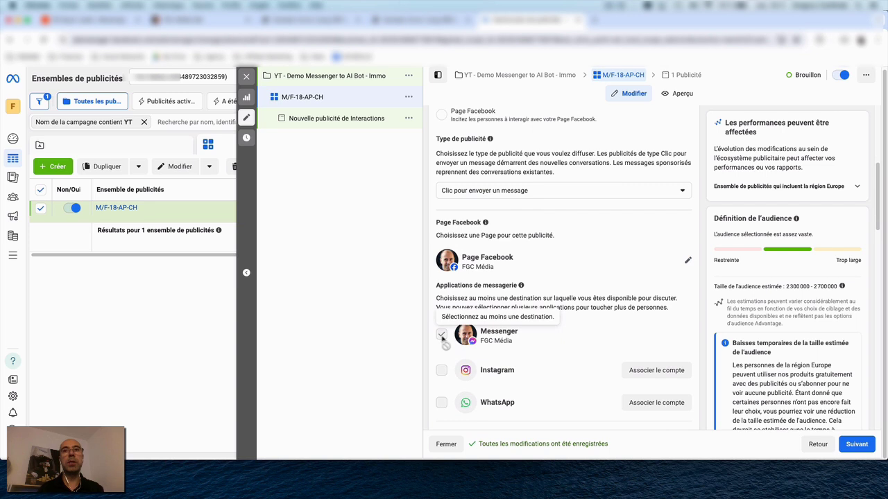
pyautogui.scroll(-7, 541, 268)
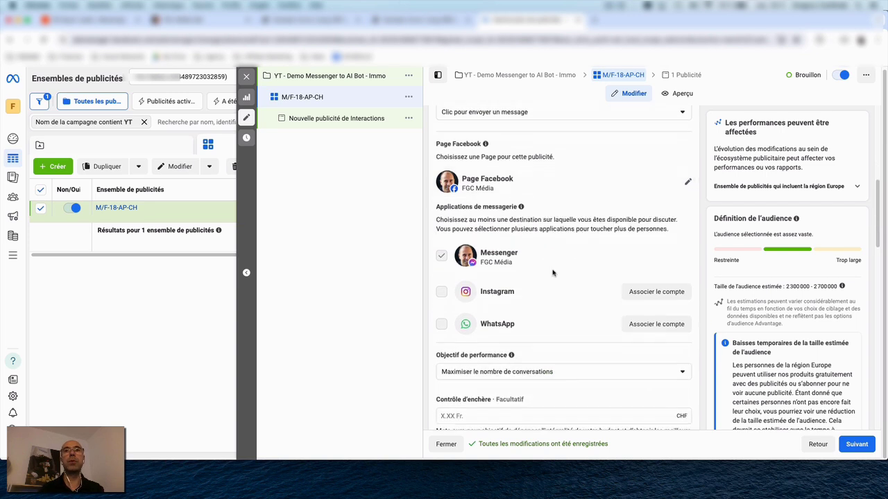
pyautogui.scroll(-1, 576, 305)
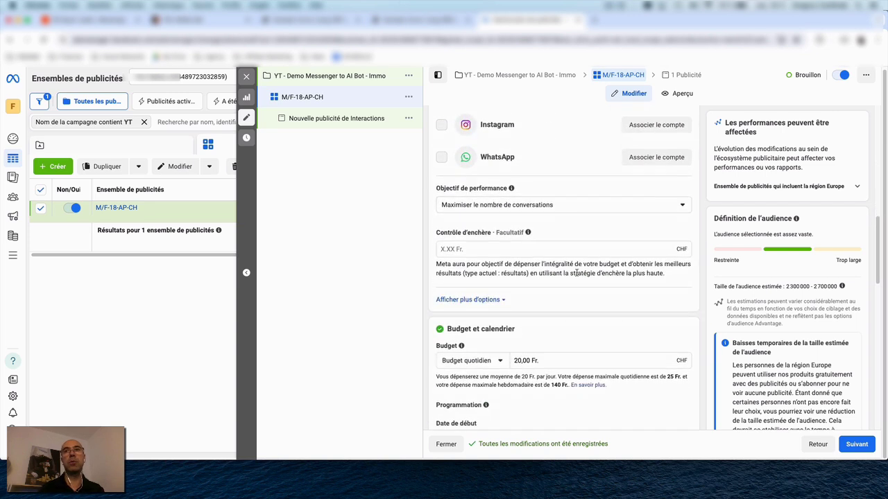
pyautogui.scroll(-4, 550, 331)
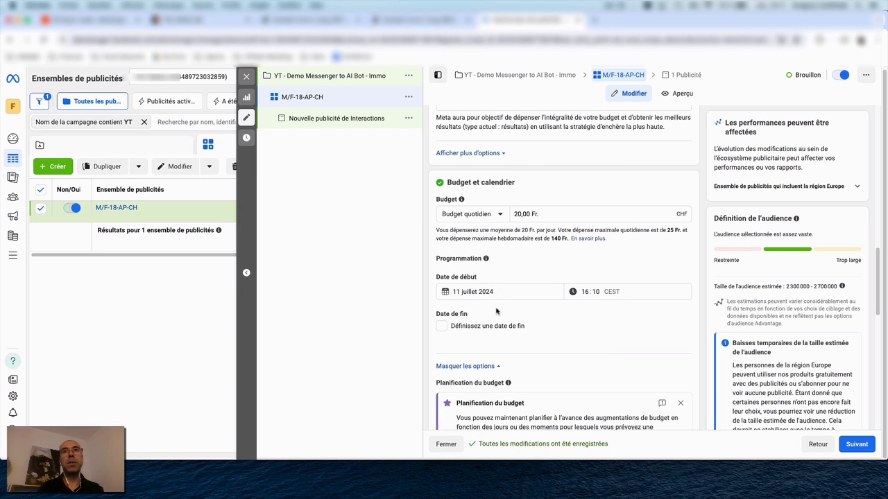
pyautogui.click(514, 287)
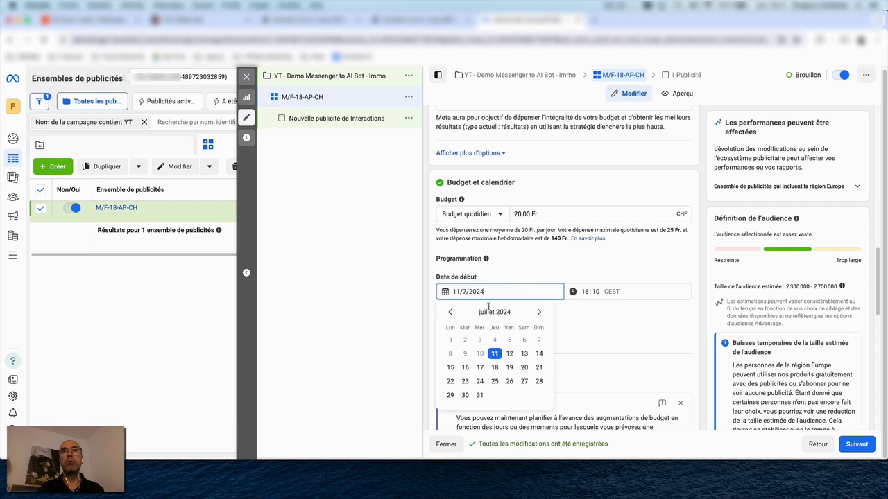
pyautogui.click(507, 353)
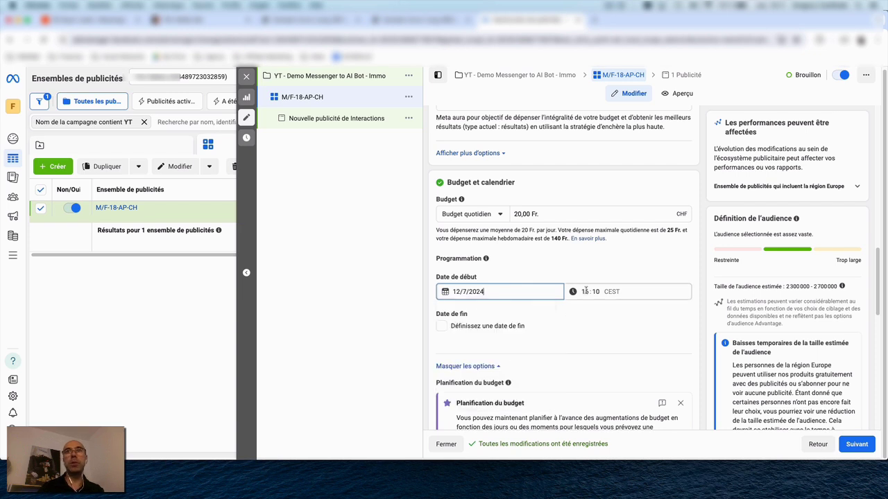
pyautogui.click(584, 292)
pyautogui.write('16')
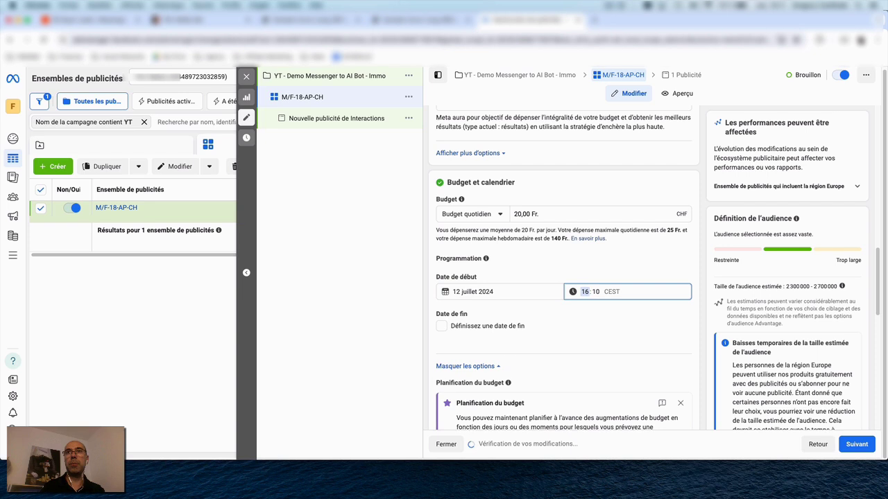
pyautogui.click(595, 292)
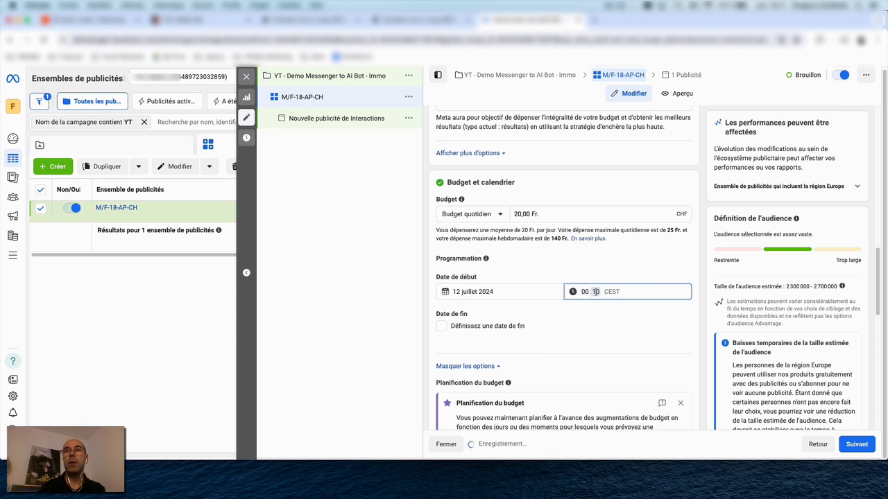
pyautogui.write('00')
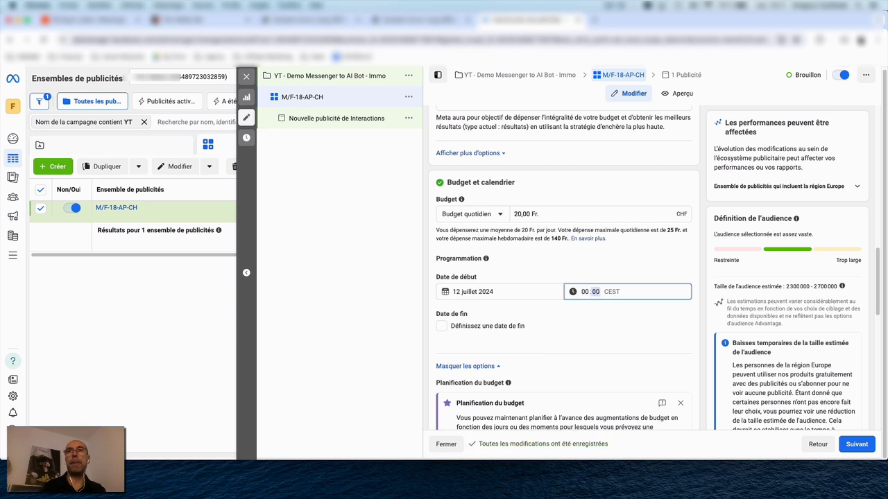
pyautogui.click(587, 315)
# Continue to the ad settings and name the ad "fbmsgad-demo-immo".
pyautogui.scroll(-3, 588, 316)
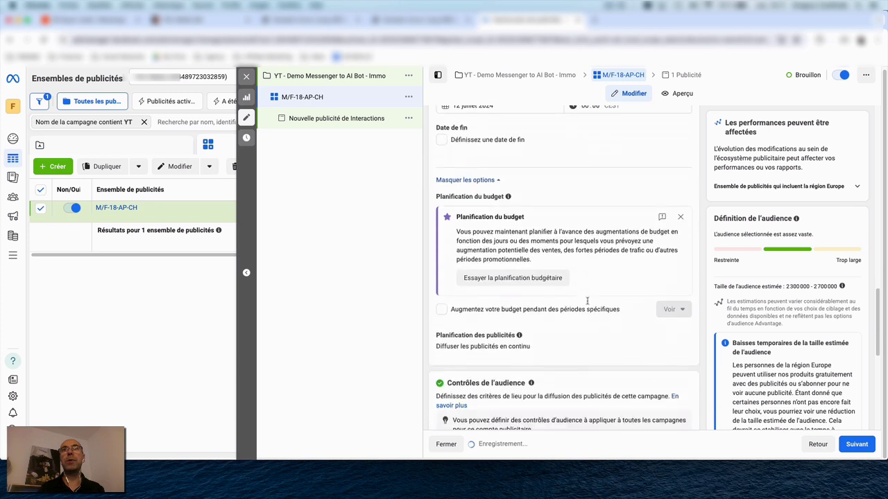
pyautogui.scroll(-2, 590, 269)
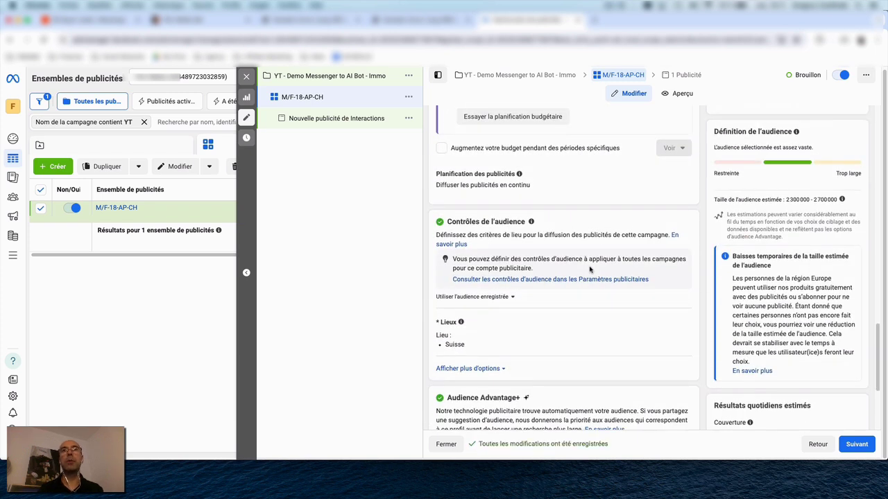
pyautogui.scroll(-2, 588, 258)
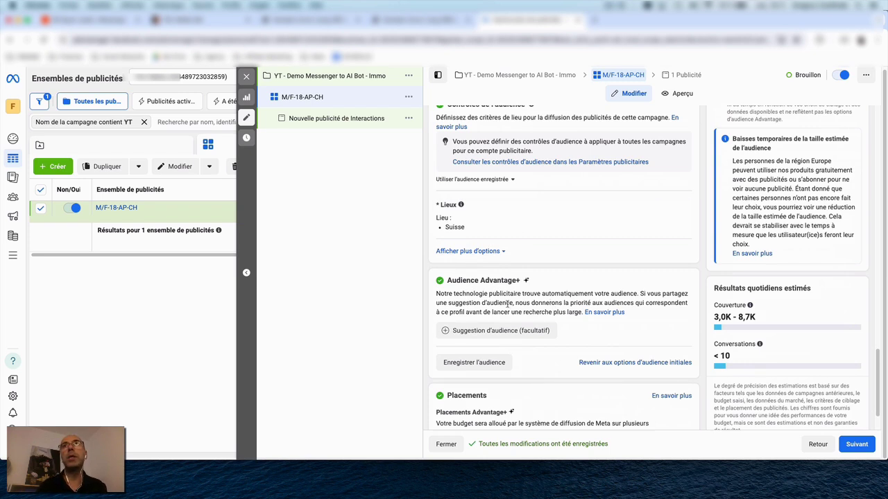
pyautogui.scroll(-1, 501, 302)
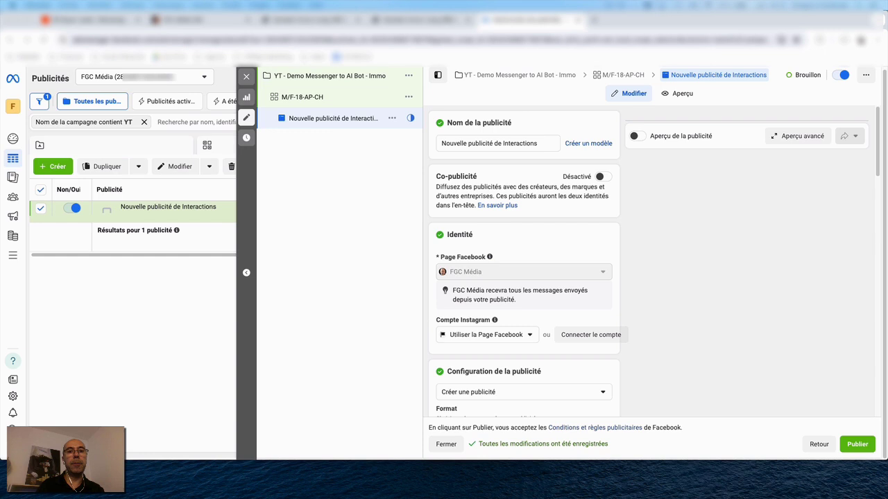
pyautogui.click(508, 144)
pyautogui.tripleClick(510, 143)
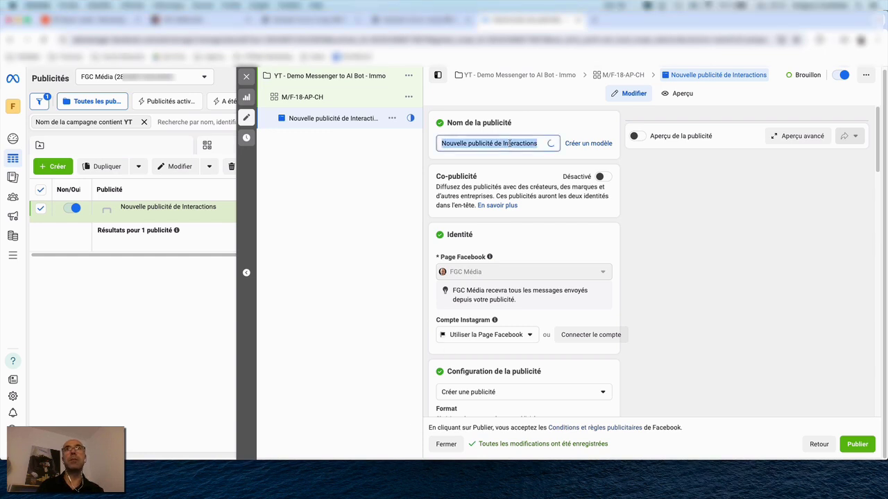
pyautogui.write('fbmsgad-demo-immo')
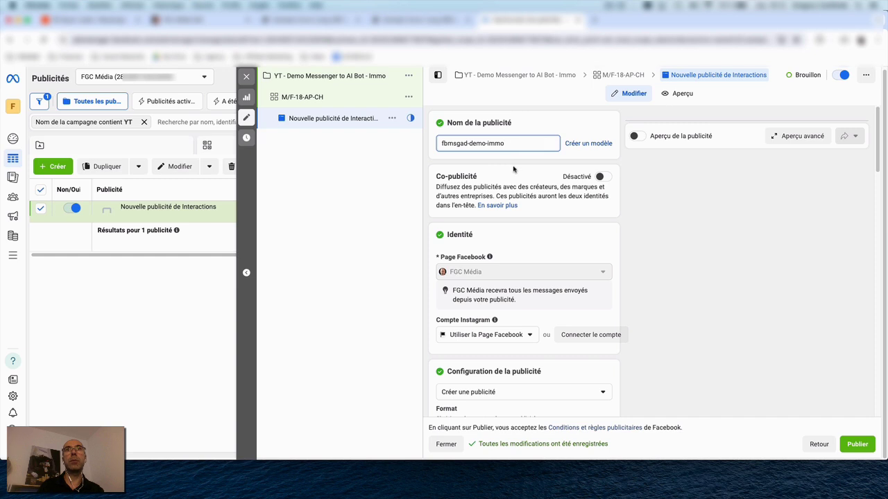
# Select the 2048 × 1365 dining-room photo from the account images as the ad's media.
pyautogui.scroll(-2, 517, 180)
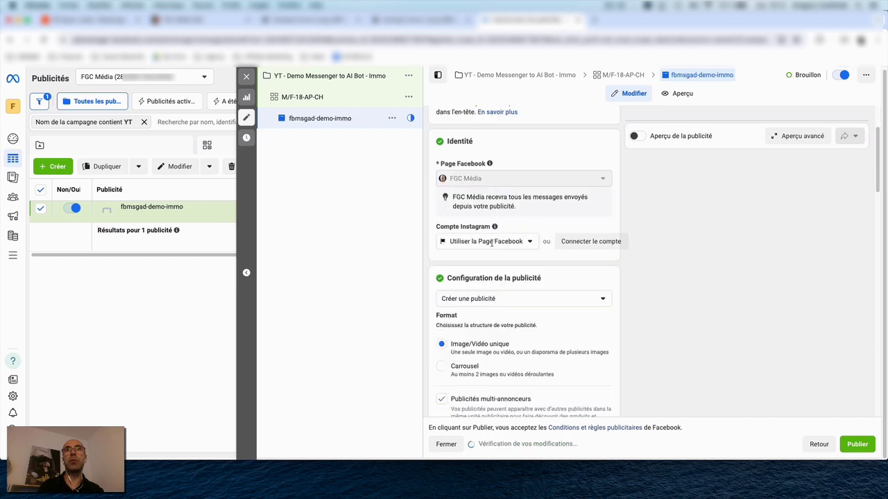
pyautogui.scroll(-2, 569, 236)
pyautogui.click(482, 205)
pyautogui.click(481, 206)
pyautogui.scroll(-2, 486, 244)
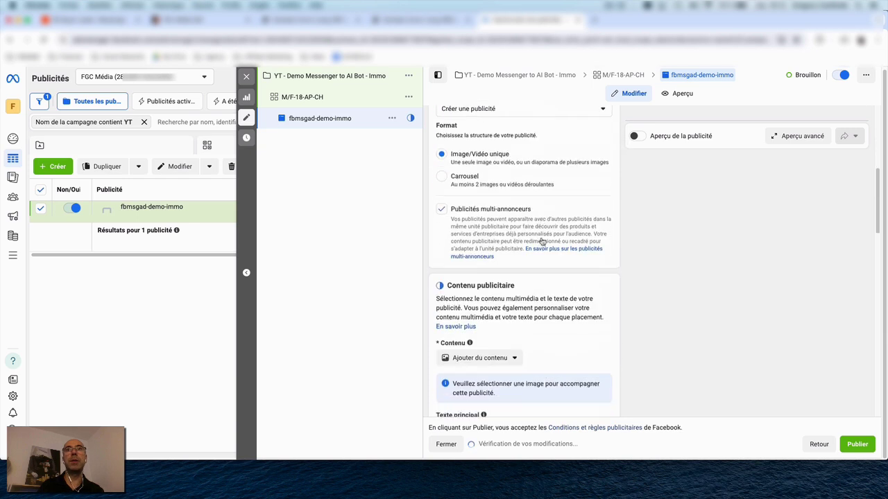
pyautogui.scroll(-4, 541, 231)
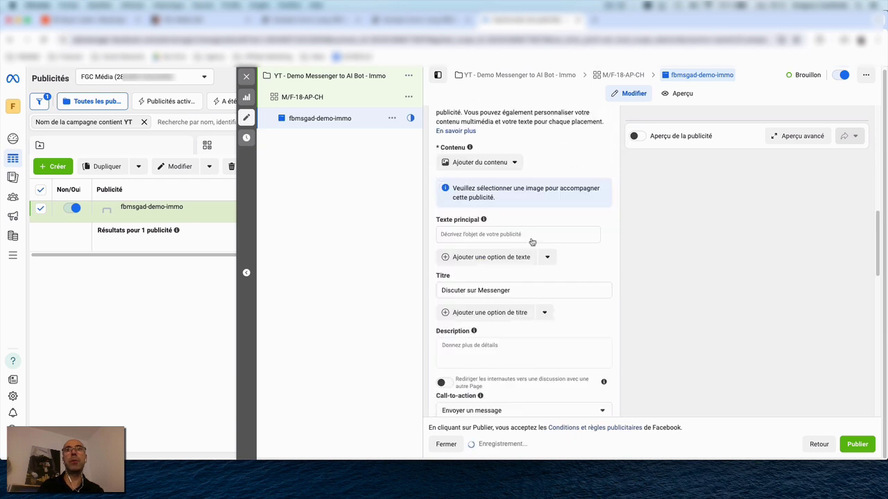
pyautogui.click(458, 166)
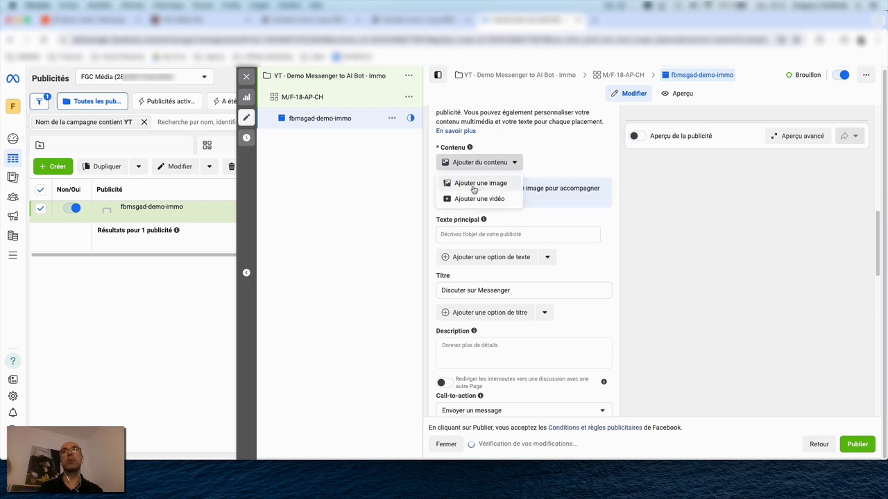
pyautogui.click(479, 183)
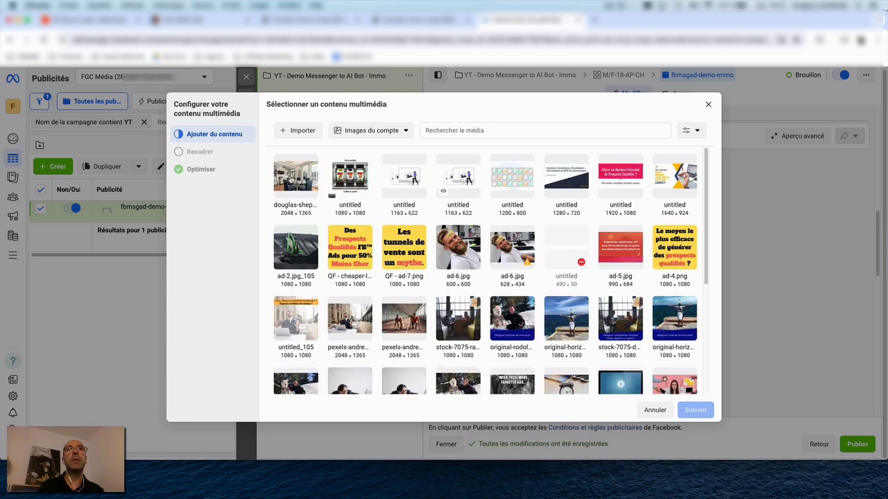
pyautogui.click(295, 177)
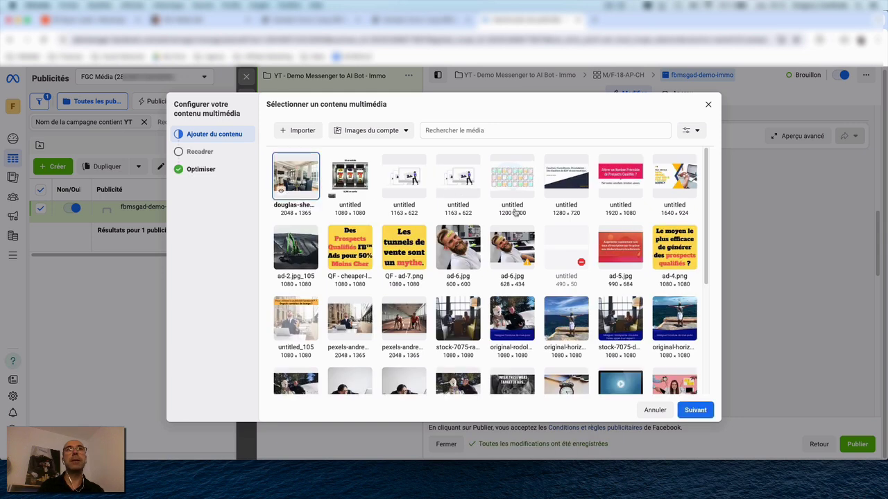
# Keep the original image format for all placements and finish the media setup without enabling any of the offered image optimizations.
pyautogui.click(696, 410)
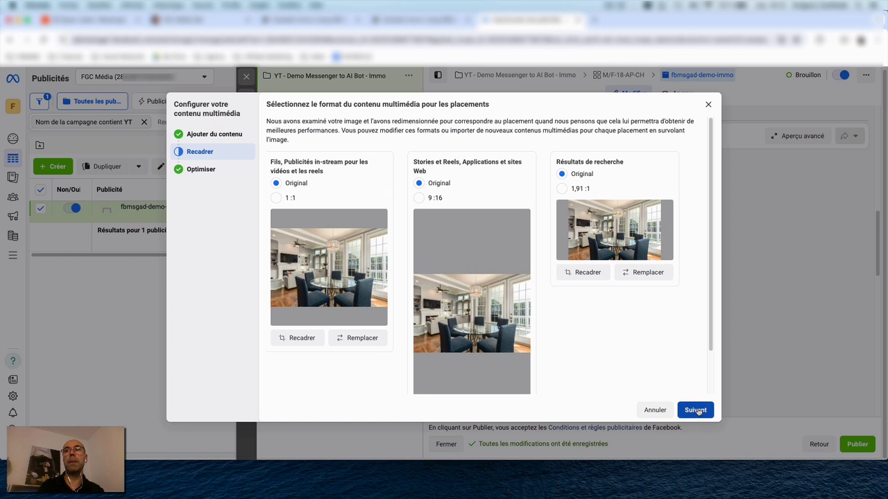
pyautogui.click(696, 410)
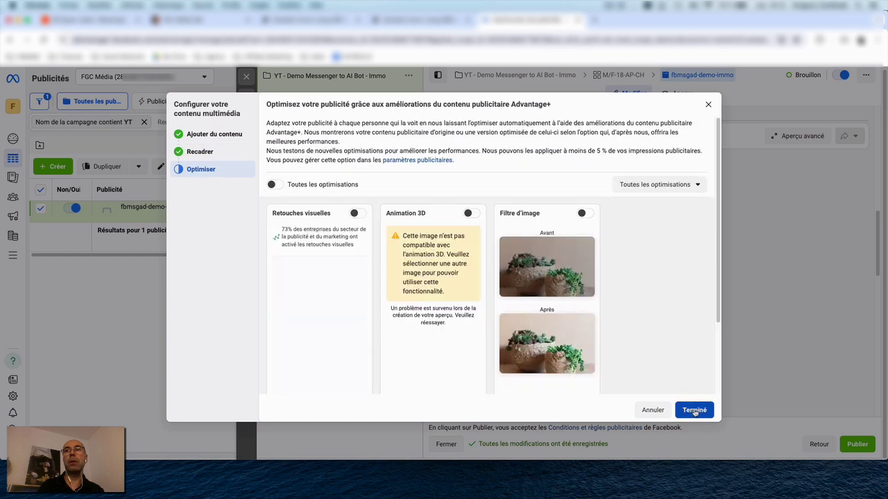
pyautogui.click(694, 410)
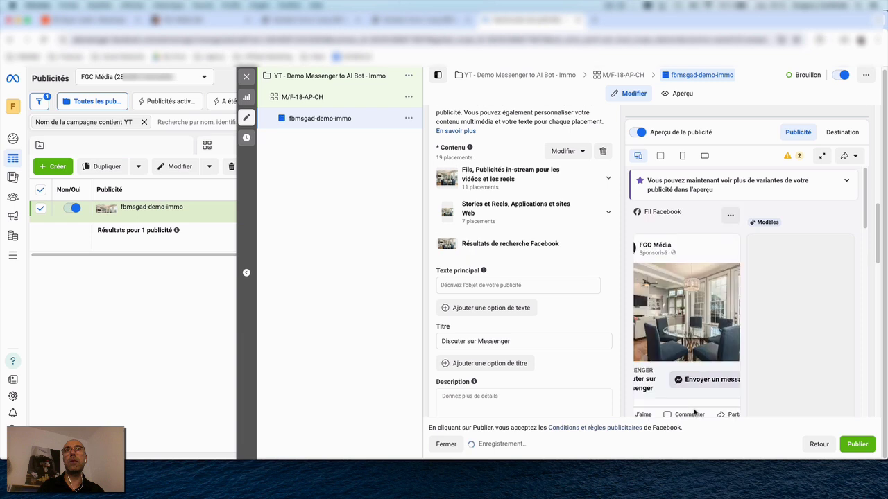
# Enter "Vous cherchez à investir en Suisse ?" as the ad's primary text.
pyautogui.click(532, 285)
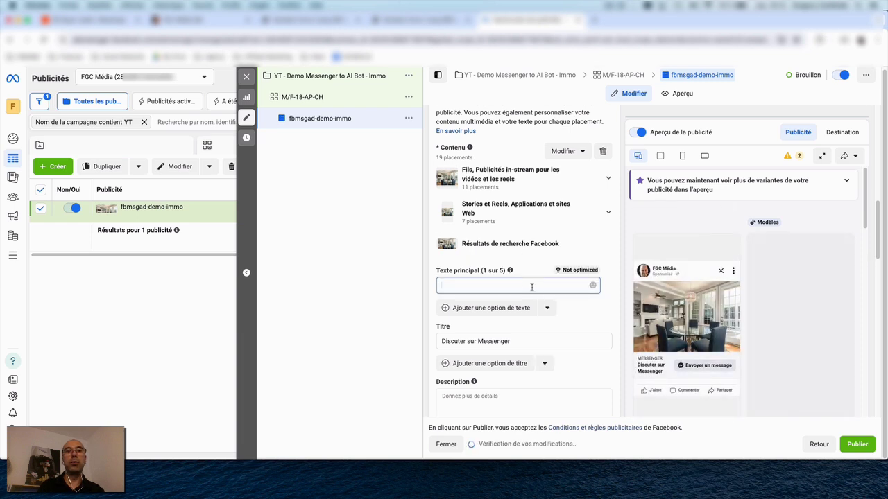
pyautogui.write('Vo')
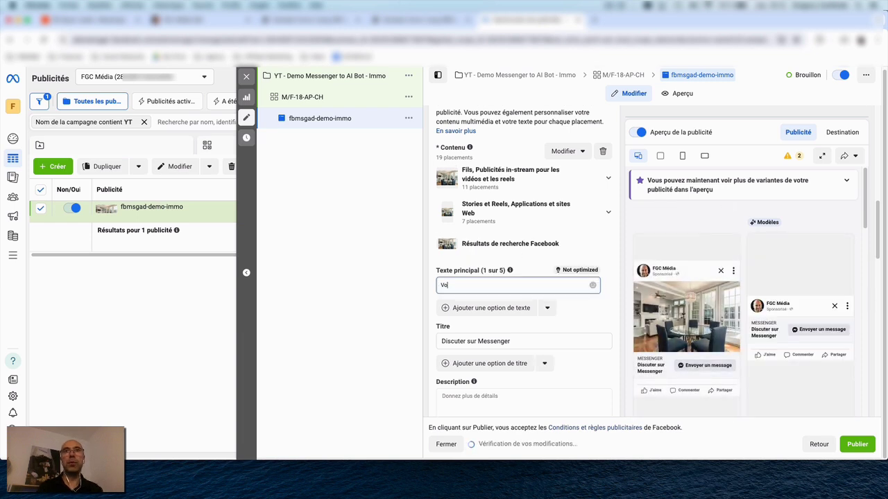
pyautogui.write('us cherchez')
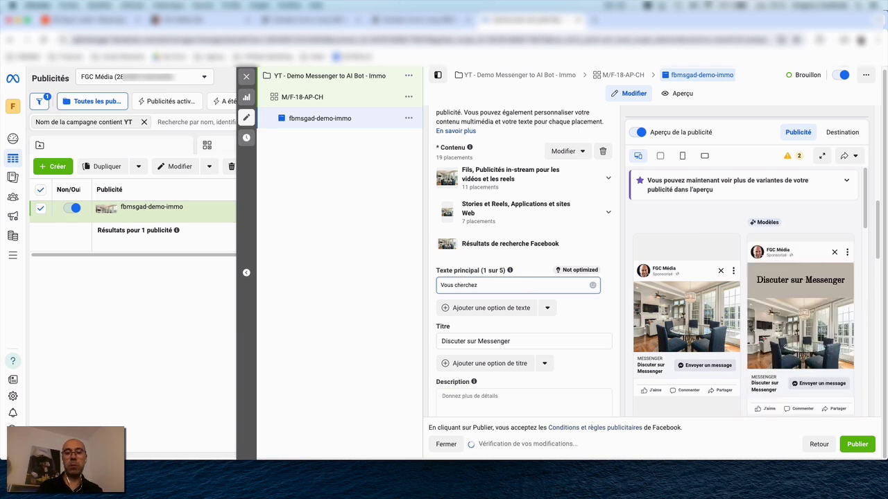
pyautogui.write('à investir')
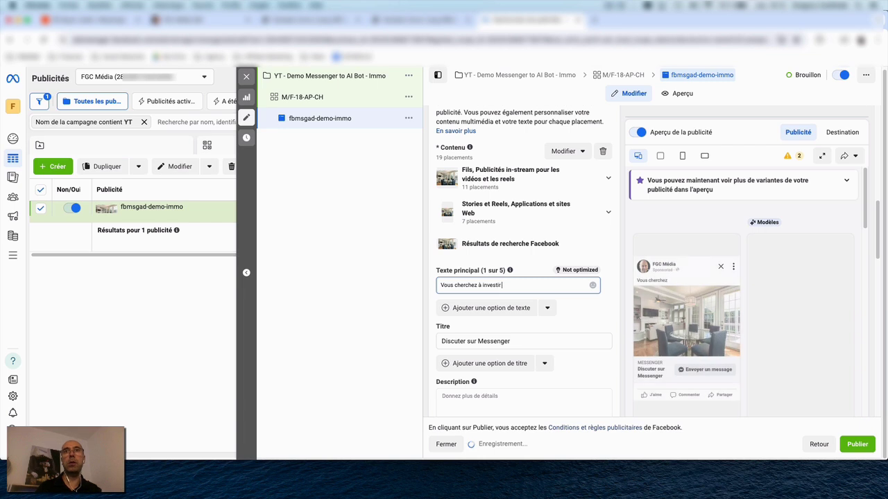
pyautogui.write(' en Suisse ?')
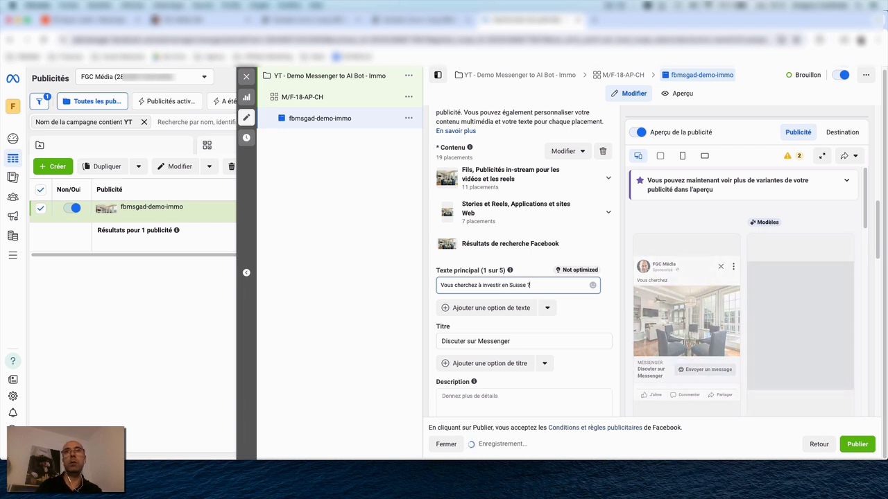
# Replace the ad's default headline with "Investir en Suisse ?".
pyautogui.scroll(-3, 548, 222)
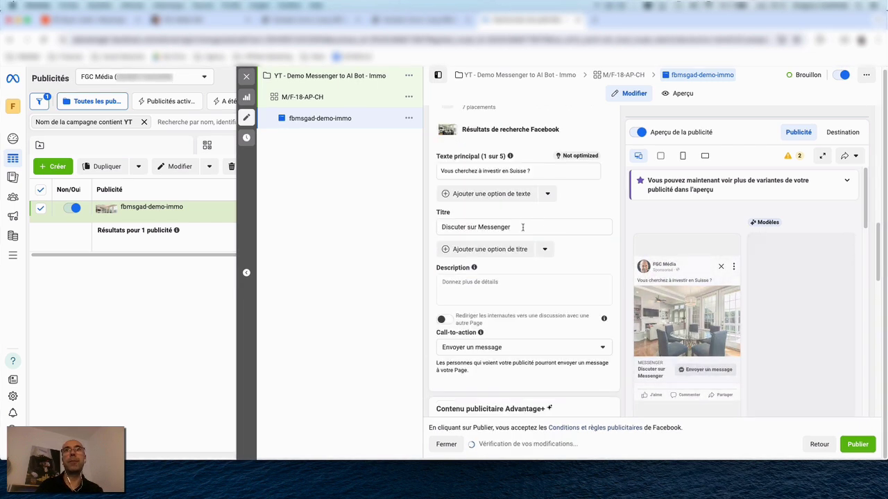
pyautogui.doubleClick(522, 227)
pyautogui.click(523, 227)
pyautogui.moveTo(522, 227); pyautogui.dragTo(414, 230)
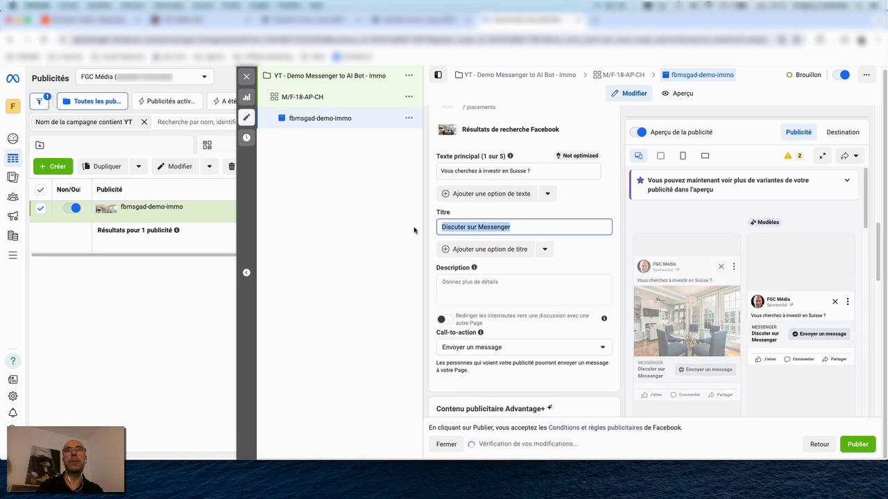
pyautogui.write('In')
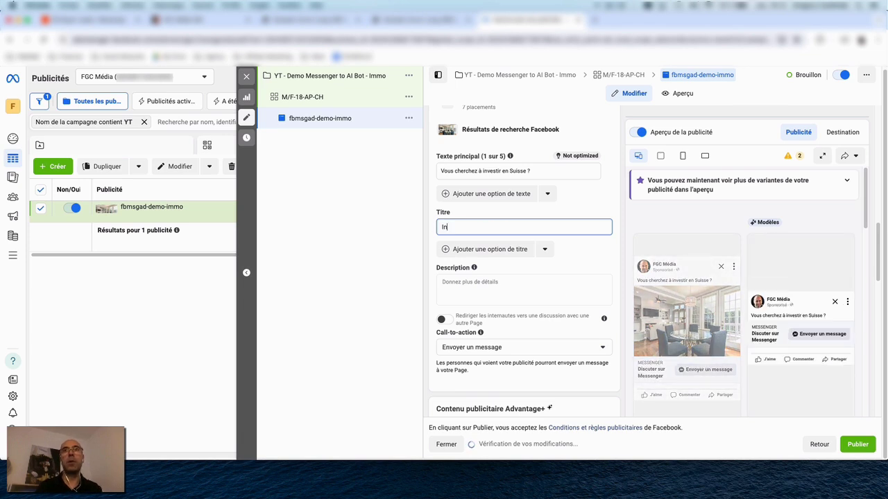
pyautogui.write('vestir en Suisse ?')
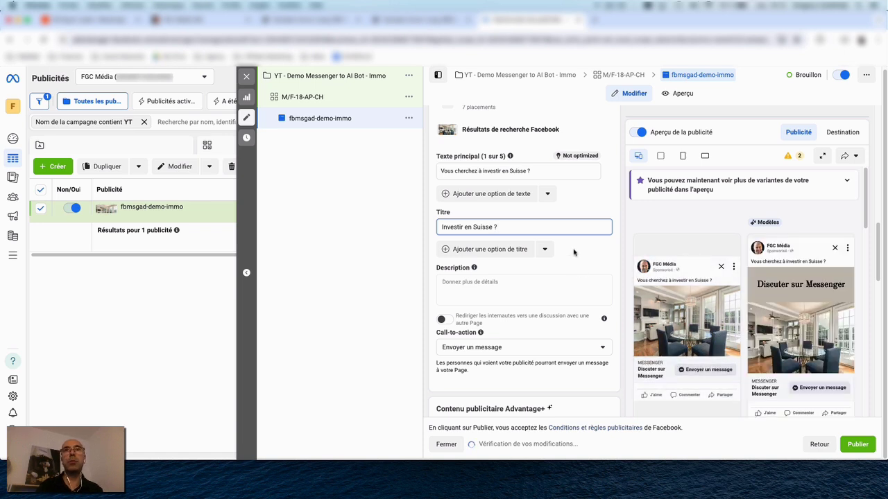
# Set the ad's call-to-action to "En savoir plus".
pyautogui.scroll(-3, 545, 272)
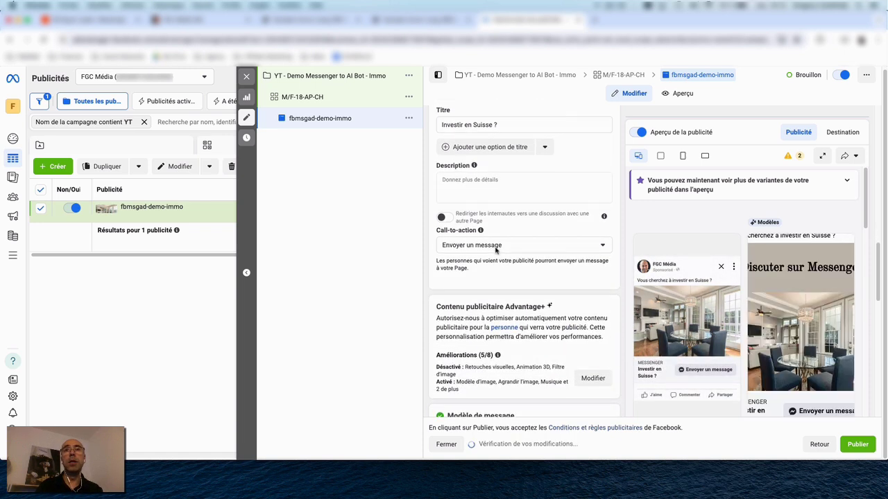
pyautogui.click(496, 245)
pyautogui.scroll(-1, 523, 305)
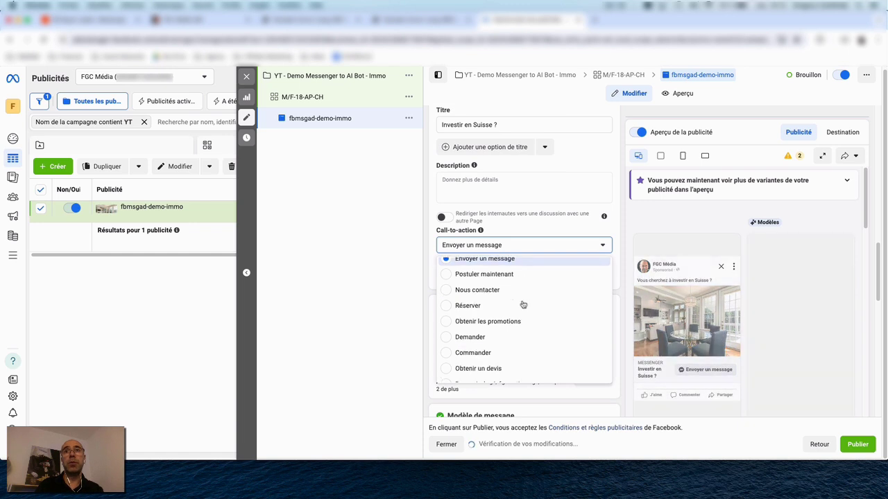
pyautogui.scroll(-2, 523, 305)
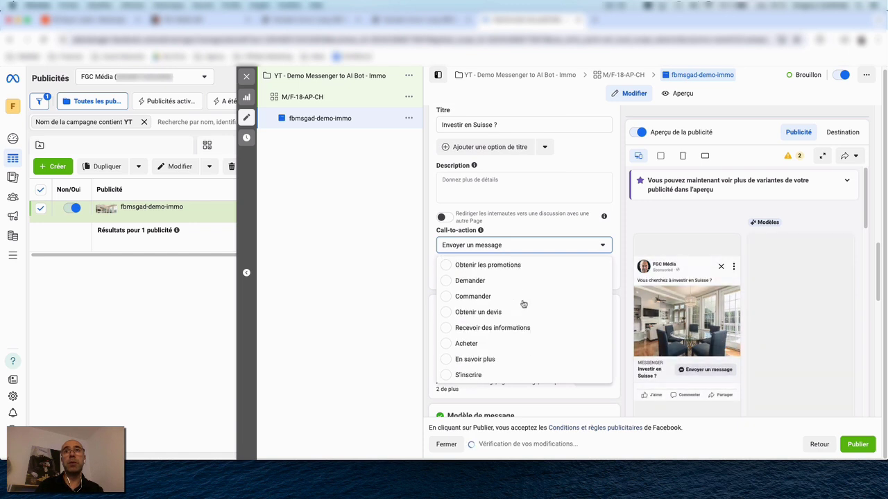
pyautogui.click(507, 362)
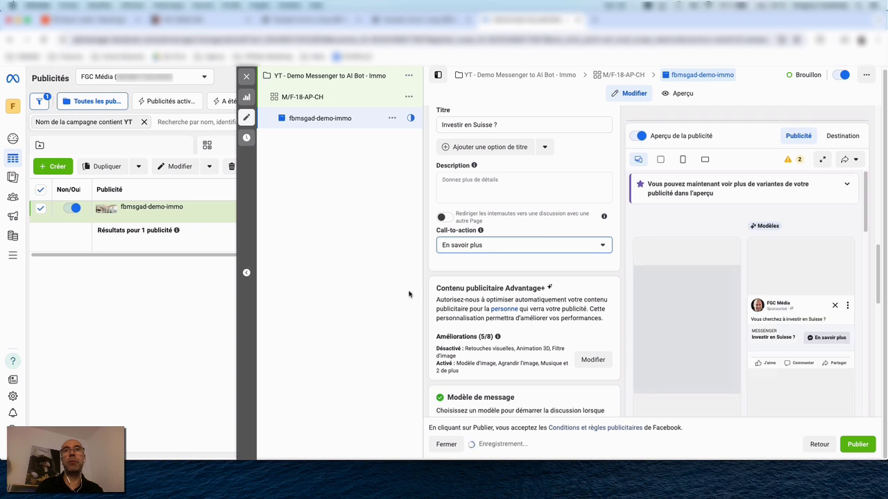
# Edit the conversation-starter message template so its introduction after the greeting reads "Cliquez sur Démarrer pour lancer la conversation.".
pyautogui.scroll(-3, 546, 287)
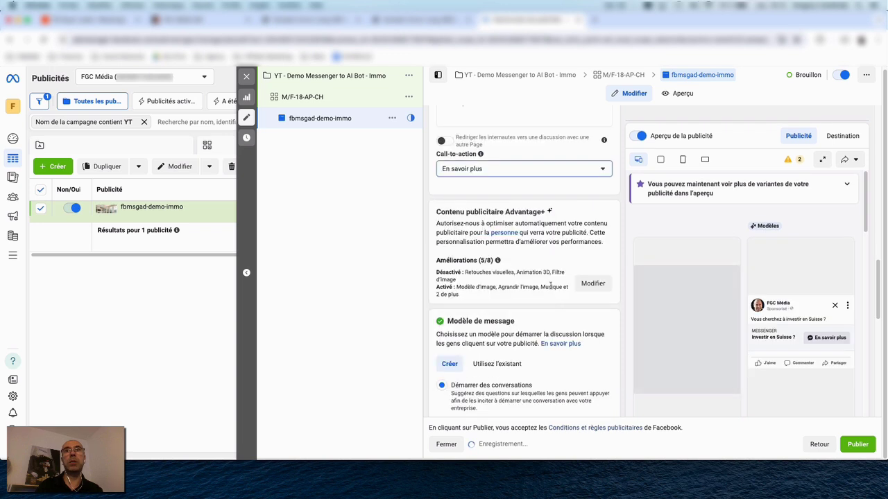
pyautogui.scroll(-3, 536, 297)
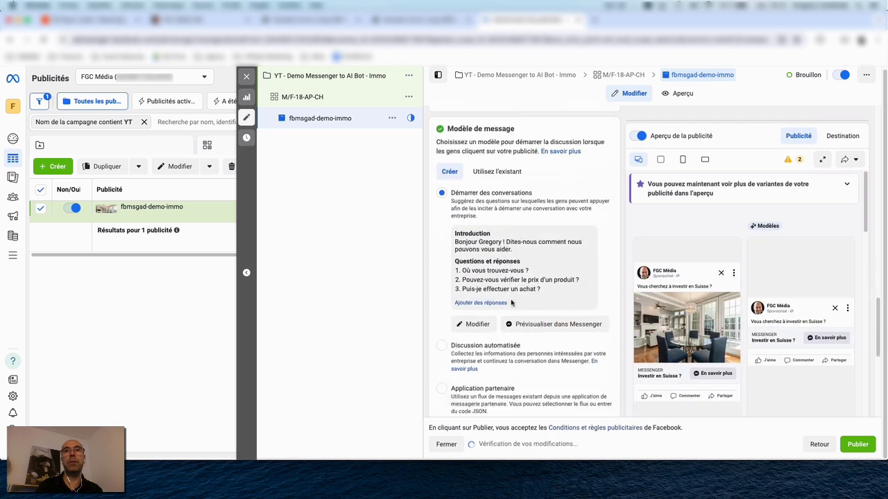
pyautogui.click(474, 291)
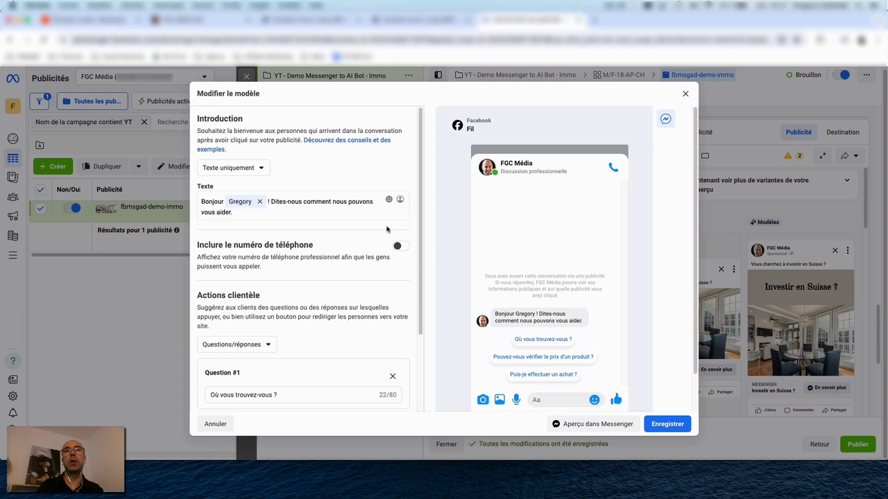
pyautogui.moveTo(270, 202); pyautogui.dragTo(335, 223)
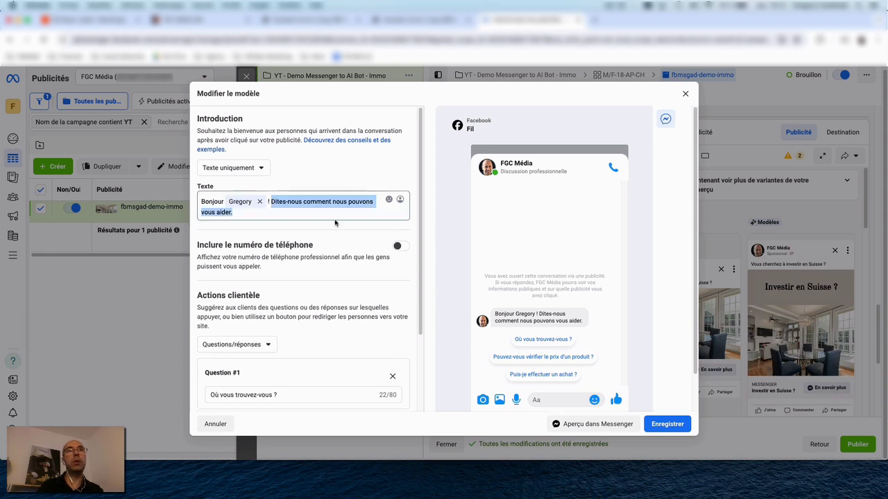
pyautogui.write('Cliquez sur Démarrer pour lanc')
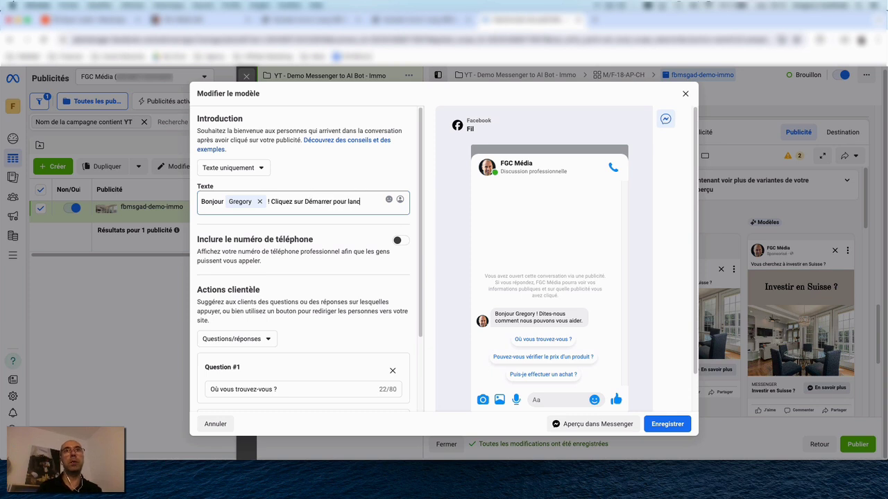
pyautogui.write('er la conversation.')
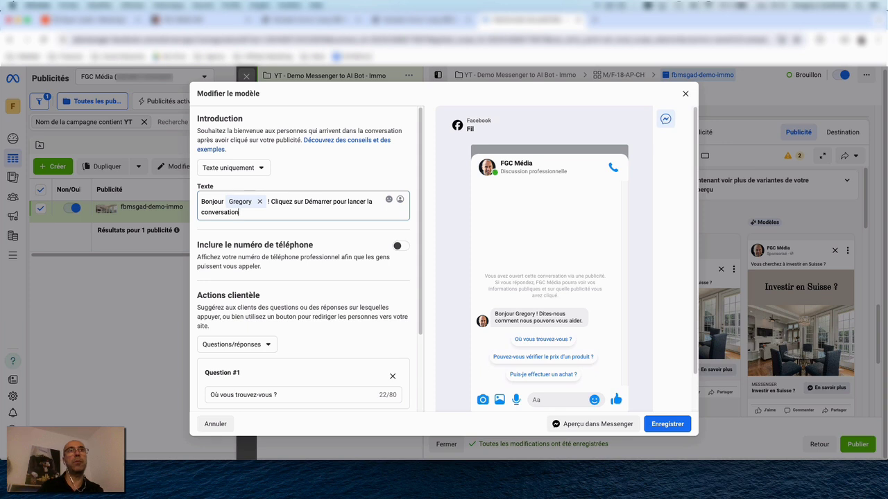
# Change the template's customer actions to "Réponses rapides" and set the first quick reply to "Démarrer".
pyautogui.scroll(-3, 344, 270)
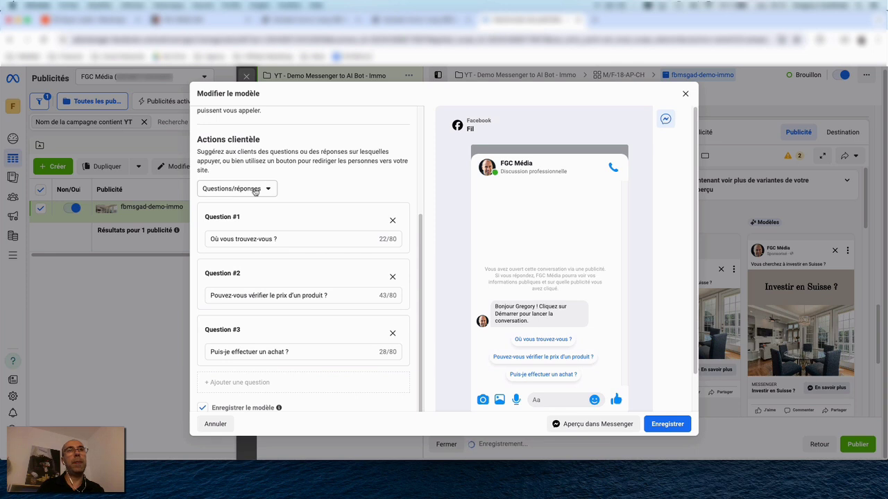
pyautogui.click(254, 190)
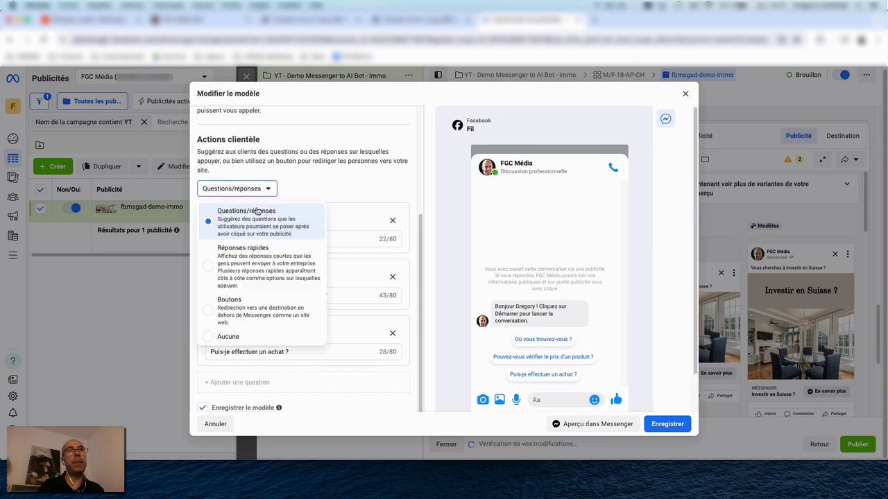
pyautogui.click(280, 273)
pyautogui.tripleClick(290, 351)
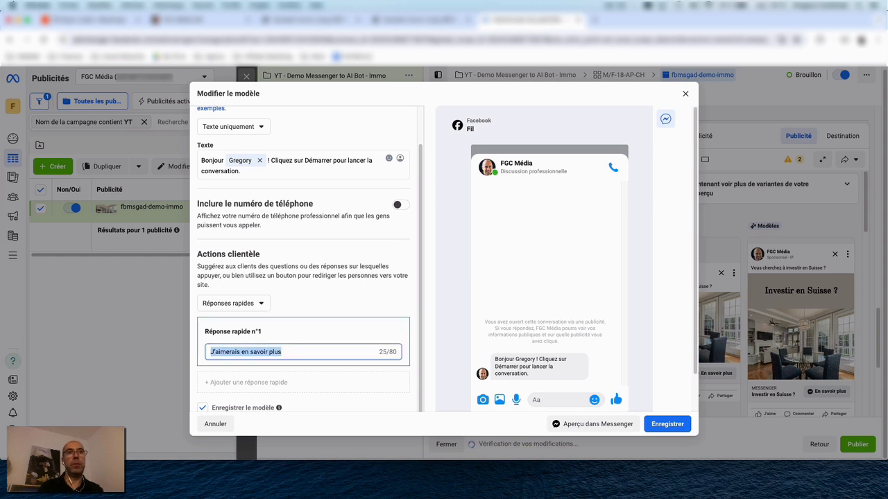
pyautogui.write('Démarrer')
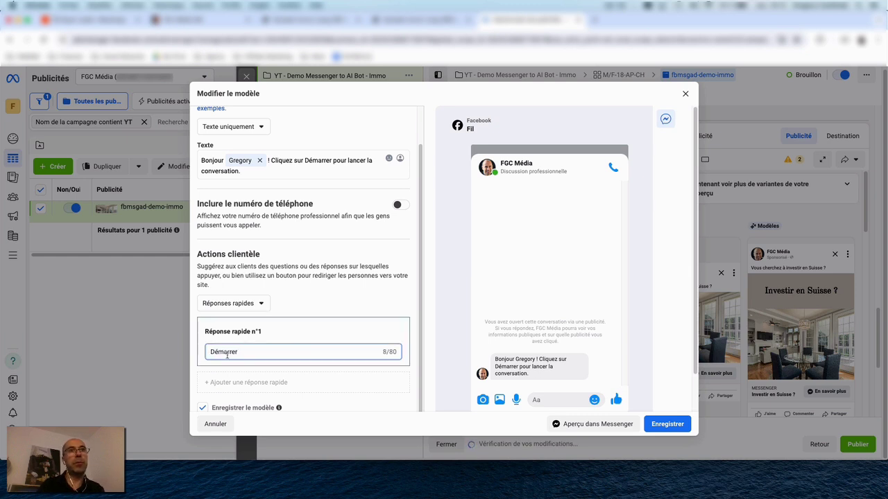
pyautogui.doubleClick(217, 355)
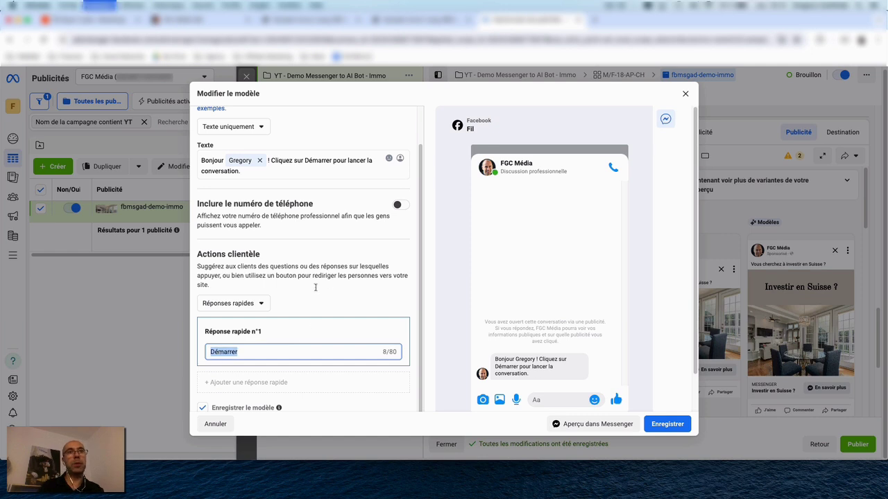
# Turn off saving the message as a reusable template and finish editing it.
pyautogui.click(203, 408)
pyautogui.scroll(-1, 332, 326)
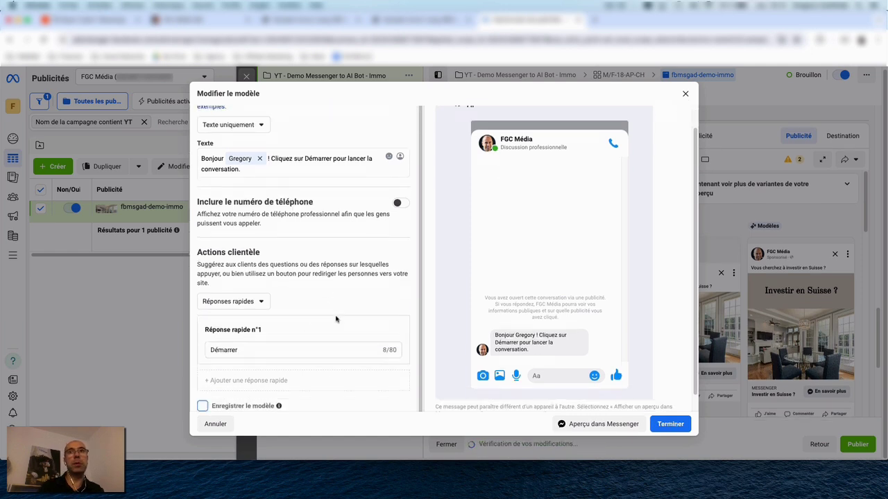
pyautogui.click(669, 423)
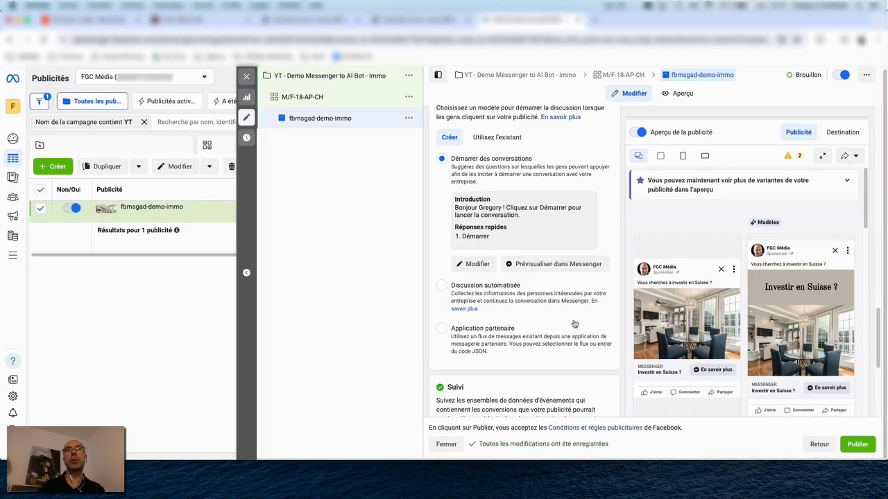
# Switch to ScalSys PRO and open the workflow "1 - Messenger Conversation Start - Immobilier" from the automation folder "Messenger Conversation (DEMO)".
pyautogui.scroll(-5, 541, 277)
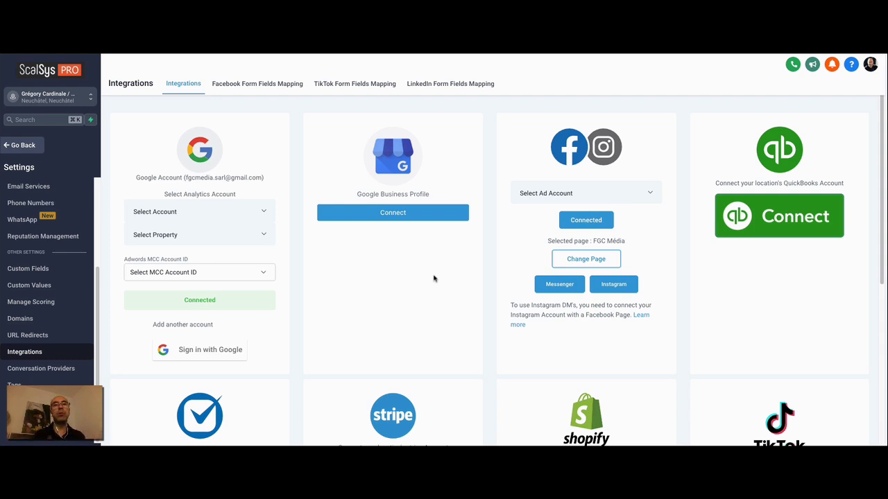
pyautogui.click(22, 145)
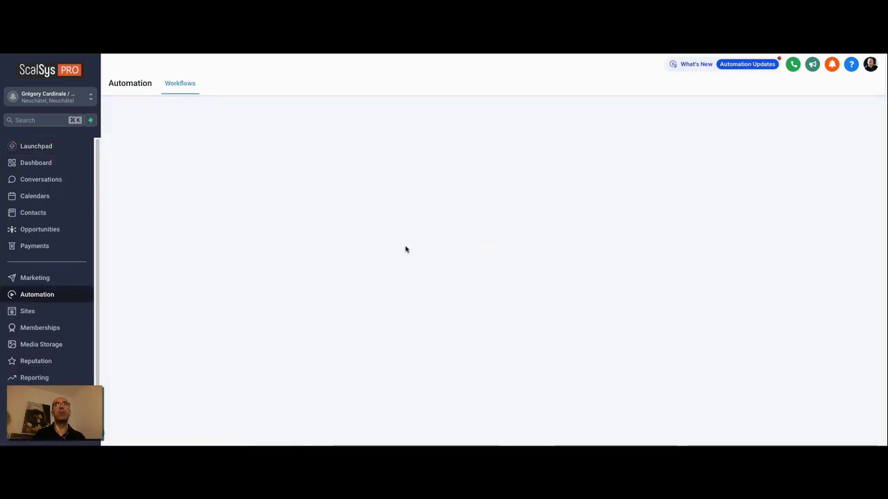
pyautogui.click(293, 357)
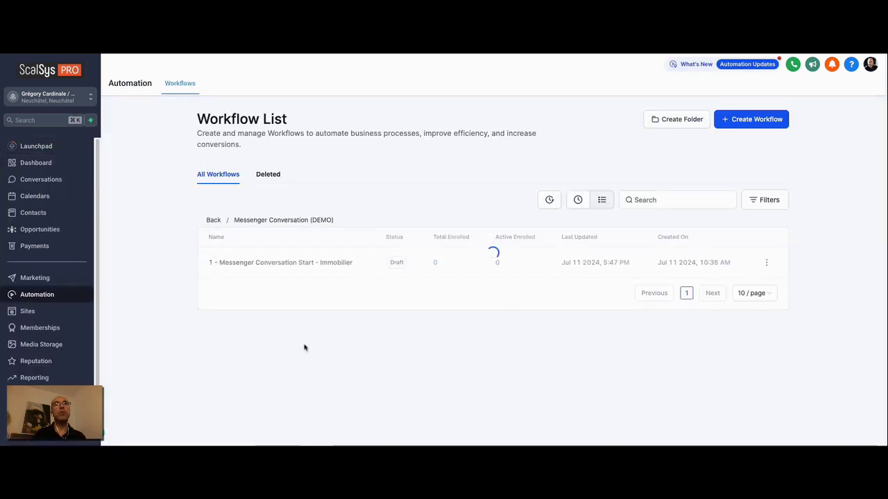
pyautogui.click(292, 267)
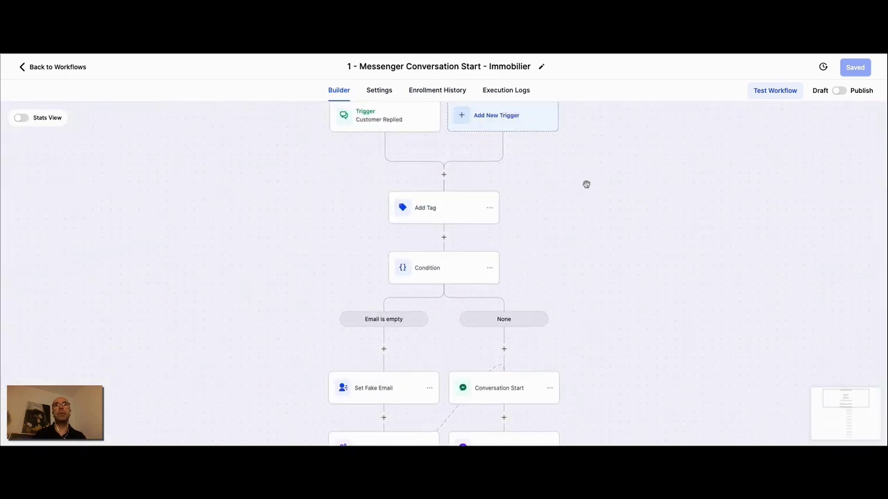
# Review and save the Customer Replied trigger with its Messenger filters, as well as the Conversation Start welcome message action.
pyautogui.click(396, 155)
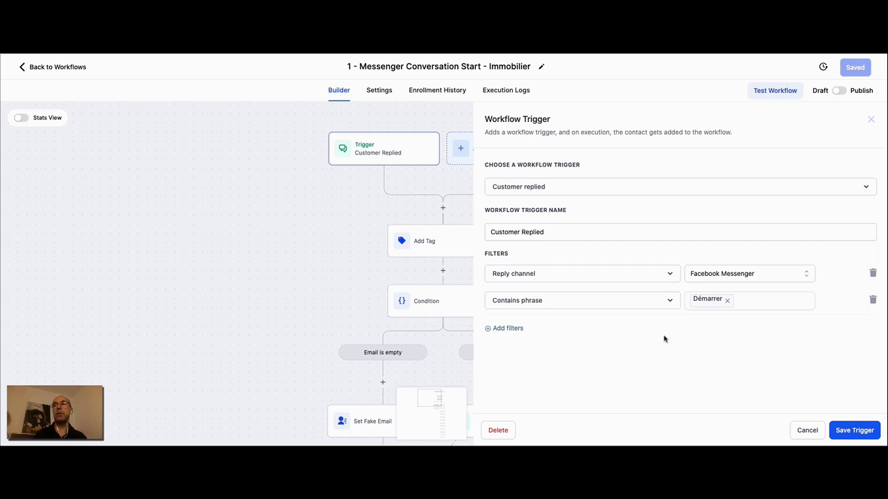
pyautogui.click(861, 427)
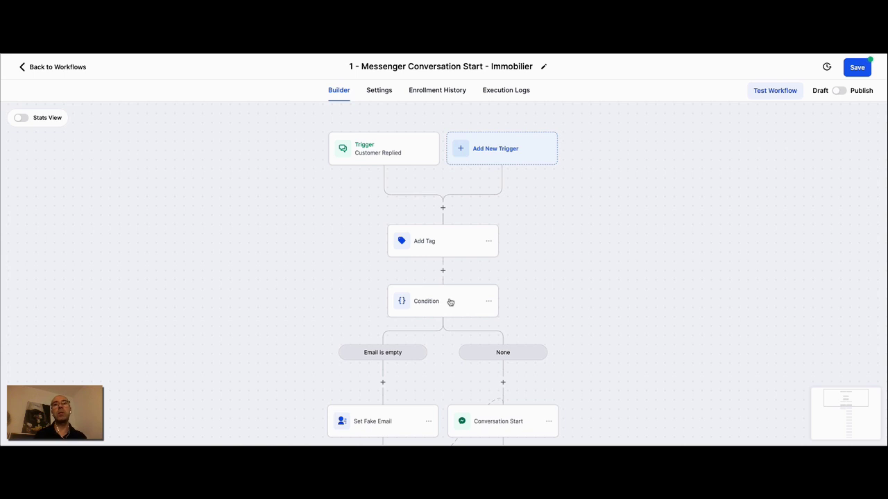
pyautogui.click(500, 423)
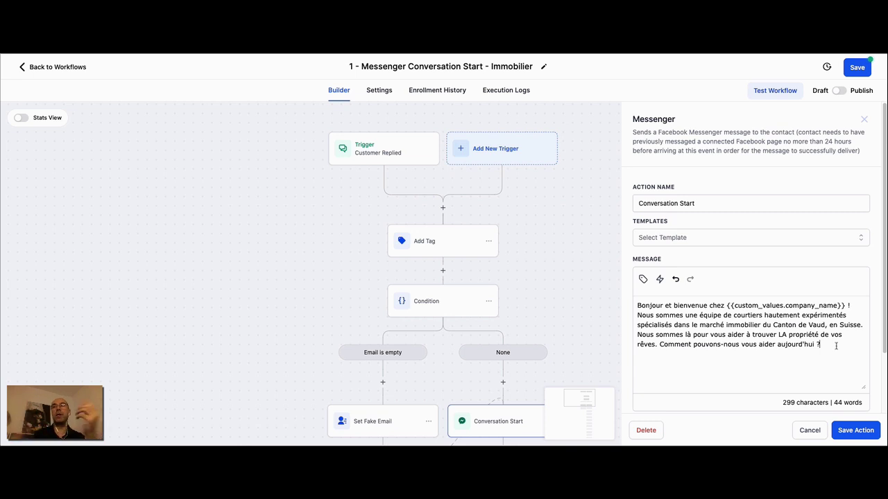
pyautogui.click(856, 431)
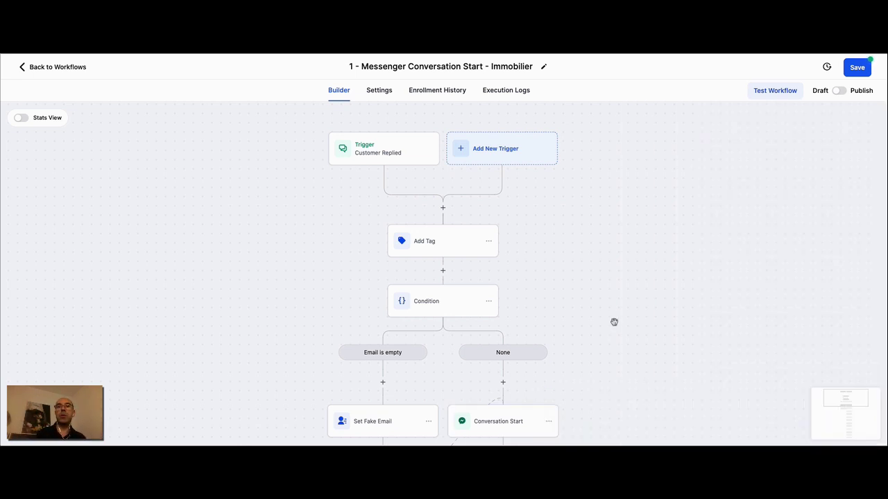
# Switch to the buyer-leads Zap in Zapier and examine the settings of its ChatGPT conversation step and its final Add/Update Contact step.
pyautogui.scroll(-2, 622, 258)
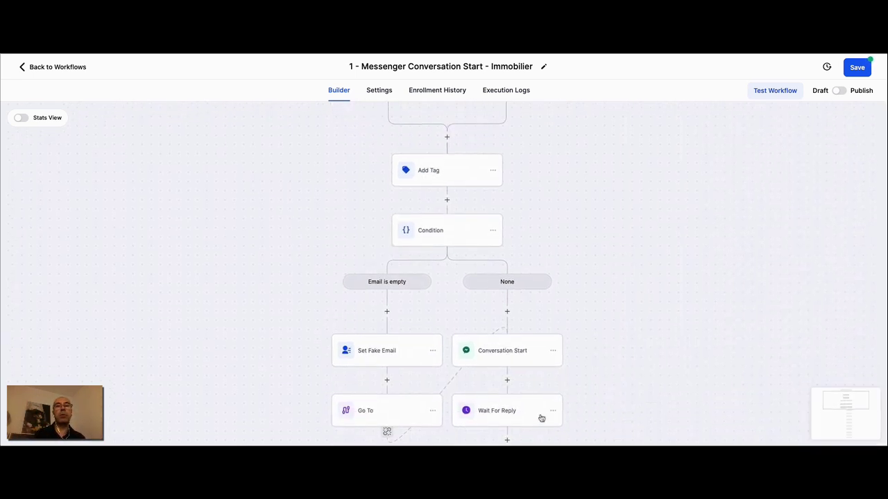
pyautogui.scroll(-2, 661, 277)
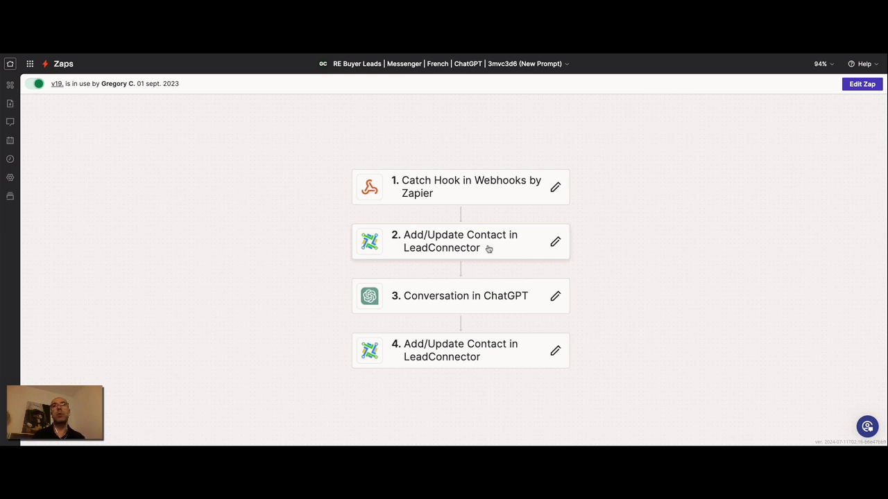
pyautogui.click(504, 297)
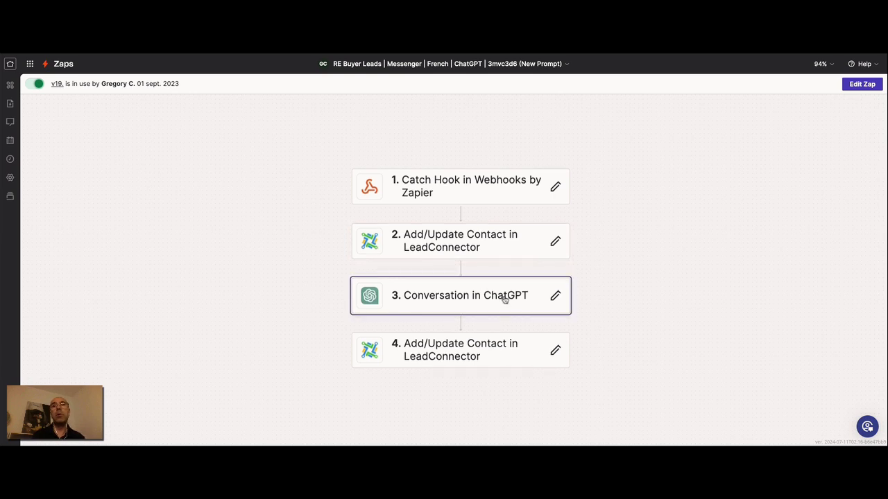
pyautogui.click(492, 303)
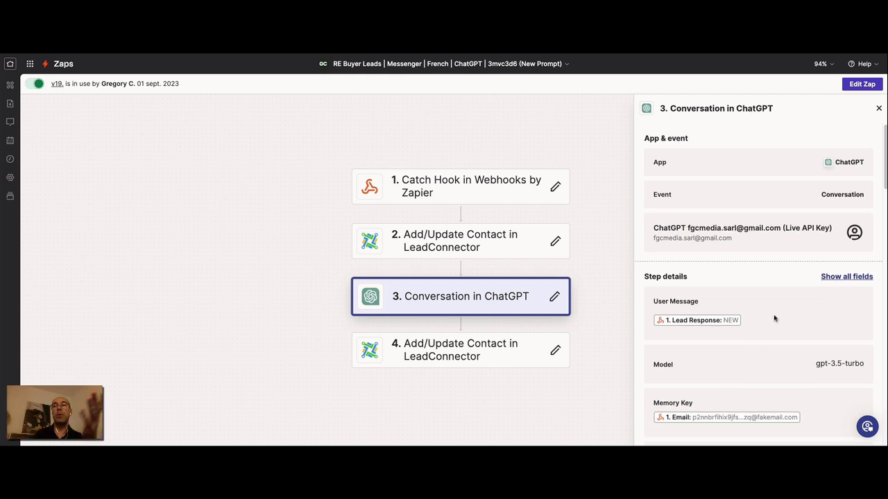
pyautogui.scroll(-3, 763, 312)
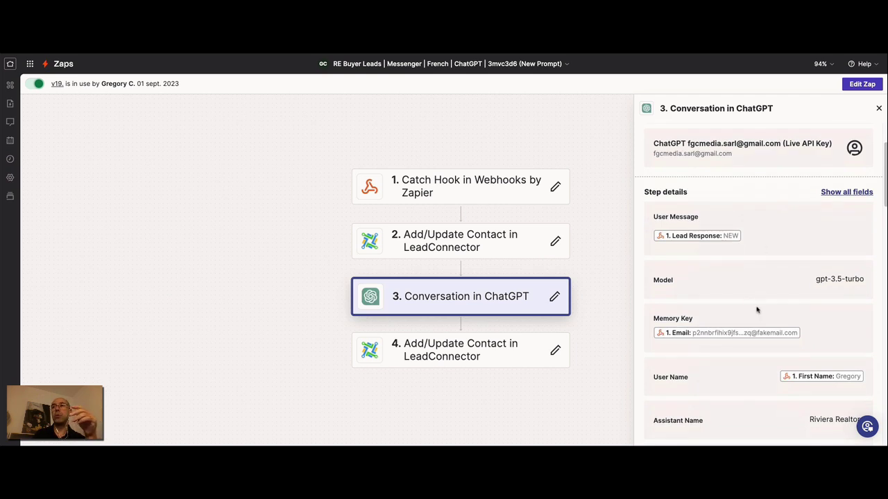
pyautogui.scroll(-2, 757, 309)
pyautogui.scroll(1, 757, 310)
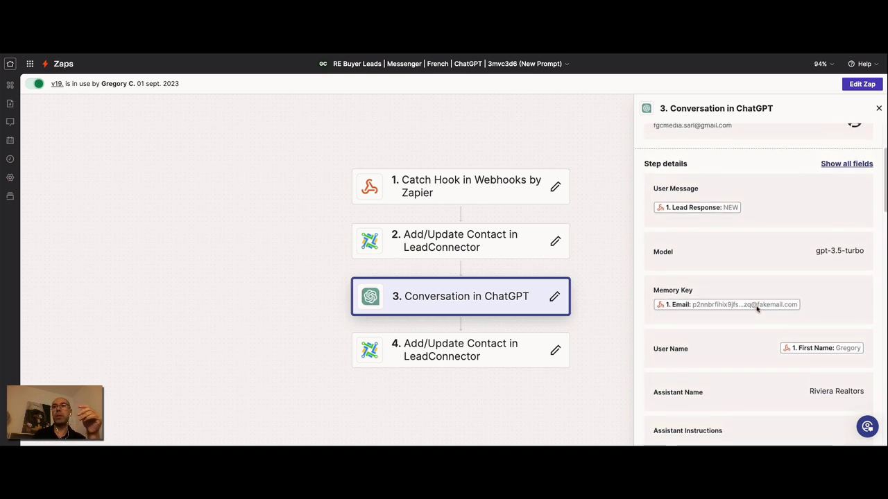
pyautogui.click(879, 109)
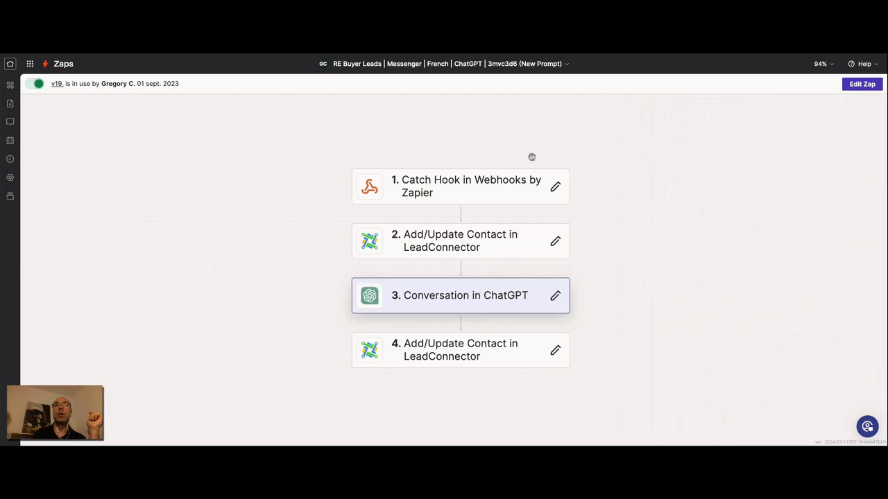
pyautogui.click(472, 353)
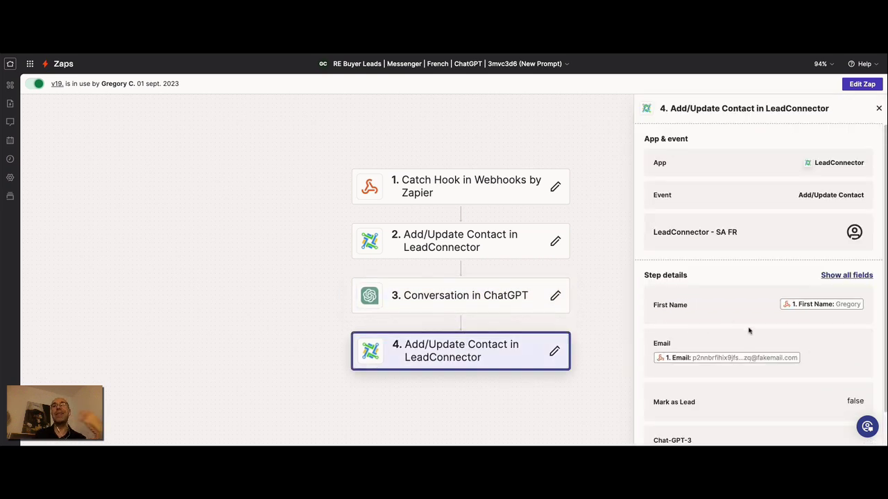
pyautogui.scroll(-1, 728, 333)
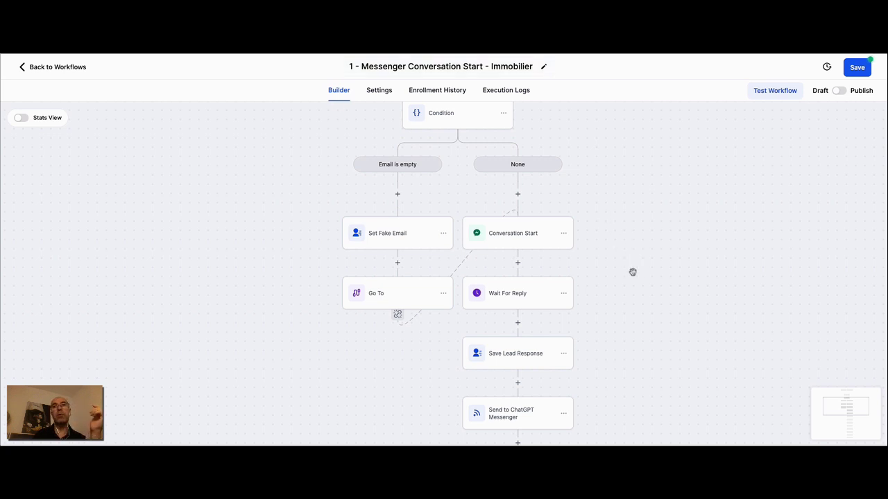
# Switch back to the ScalSys PRO workflow and examine the message sent by the AI GPT Response Messenger action.
pyautogui.scroll(-1, 633, 272)
pyautogui.scroll(-1, 633, 272)
pyautogui.scroll(-3, 640, 271)
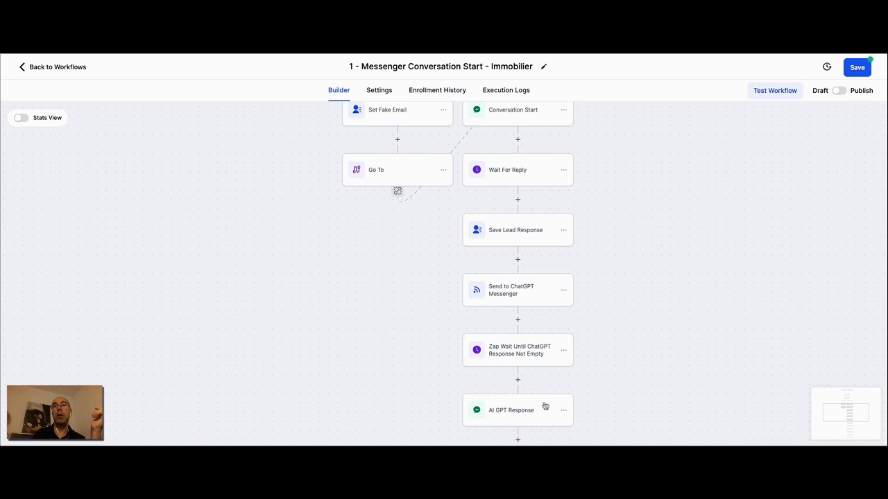
pyautogui.click(545, 406)
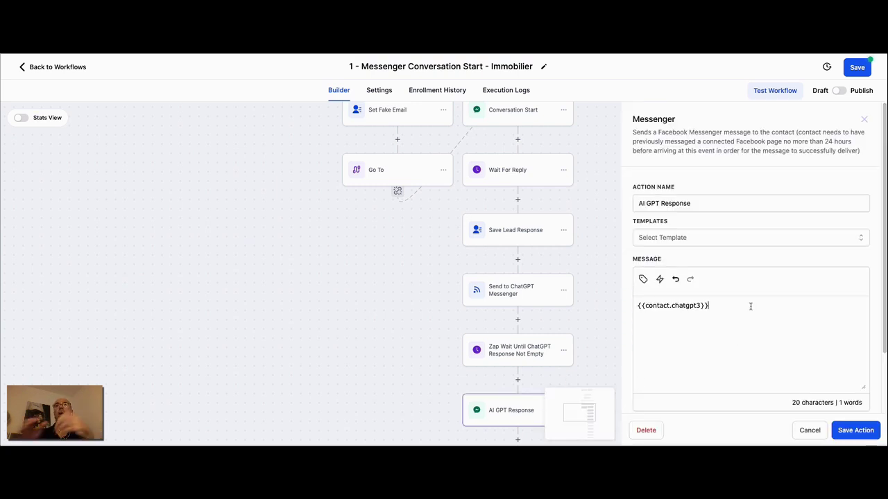